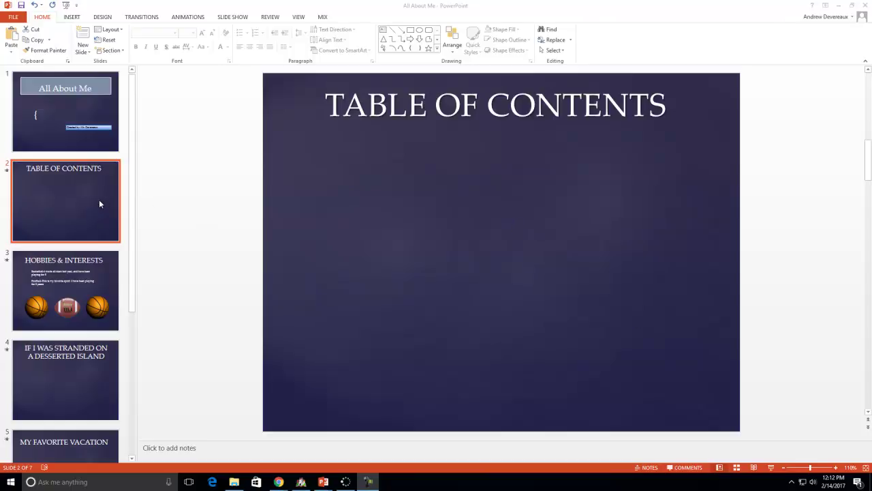
- Turn off advancing on mouse click for slides 2 through 7
{"action": "left_click", "coordinate": [140, 17]}
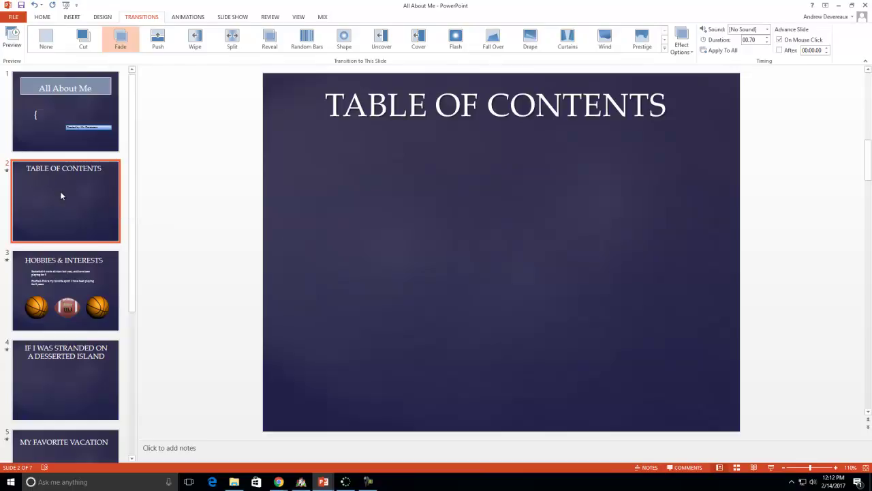
{"action": "scroll", "coordinate": [59, 220], "scroll_direction": "down", "scroll_amount": 4}
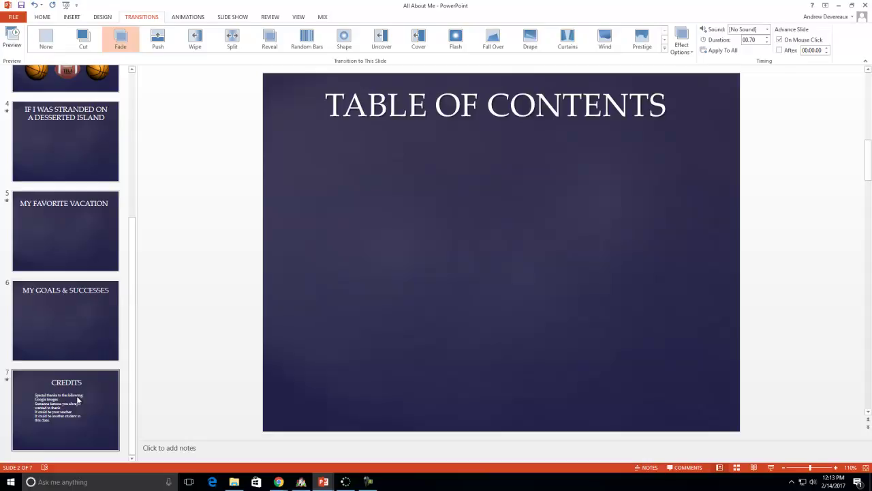
{"action": "left_click", "coordinate": [77, 400], "text": "shift"}
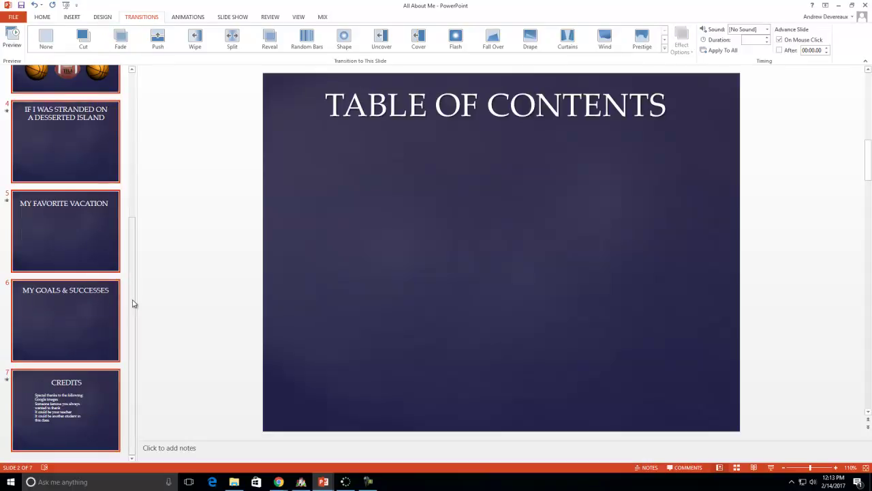
{"action": "left_click_drag", "start_coordinate": [135, 302], "coordinate": [129, 150]}
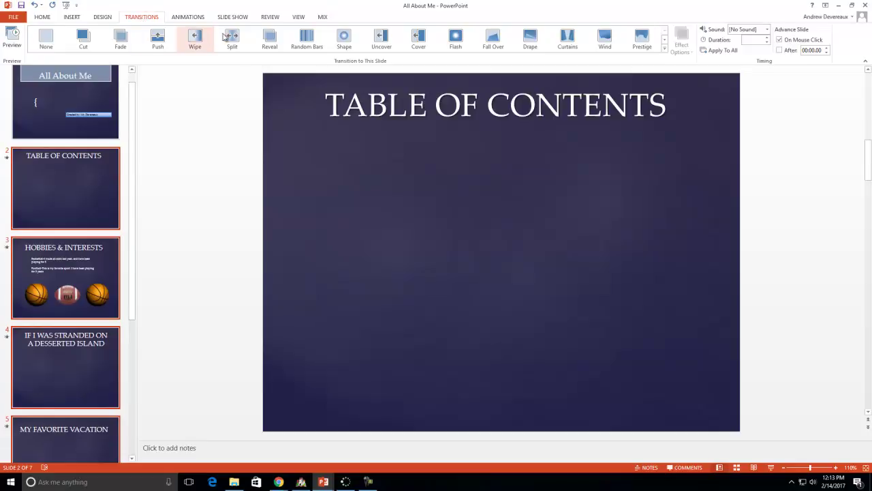
{"action": "left_click", "coordinate": [779, 40]}
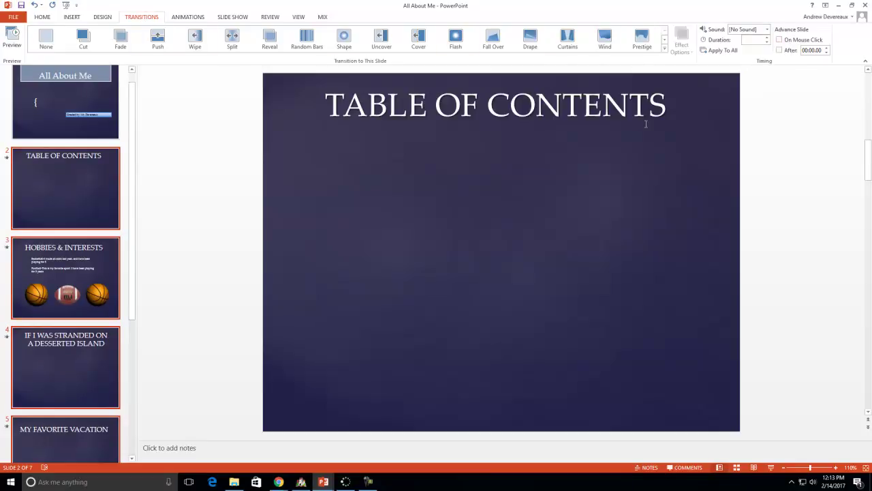
{"action": "left_click", "coordinate": [109, 260]}
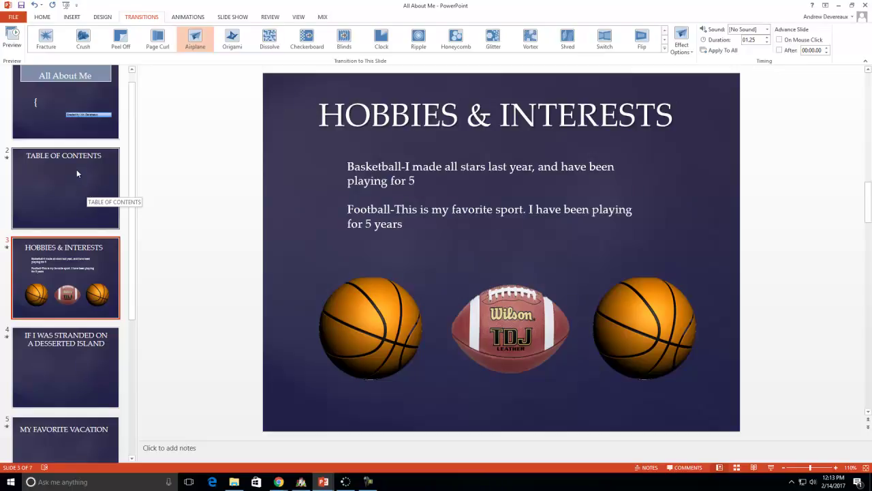
- Draw a rectangle about 3.67" wide and 0.67" high below the title of the TABLE OF CONTENTS slide
{"action": "left_click", "coordinate": [57, 189]}
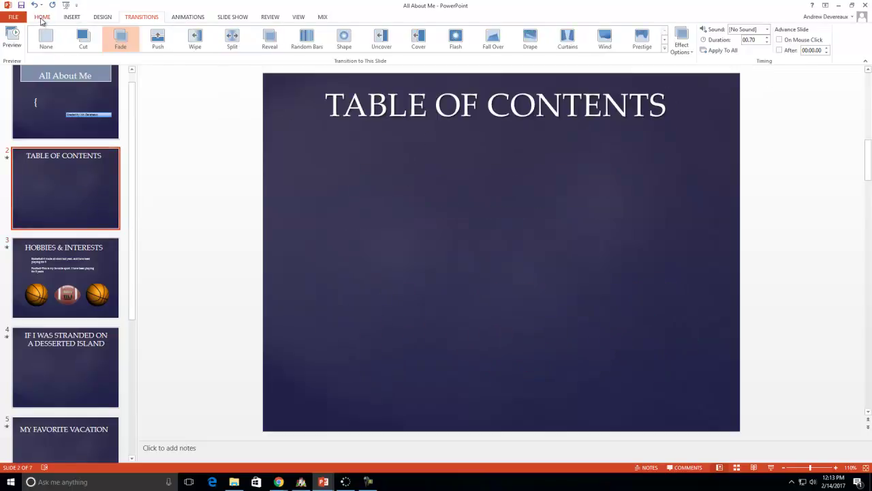
{"action": "left_click", "coordinate": [73, 18]}
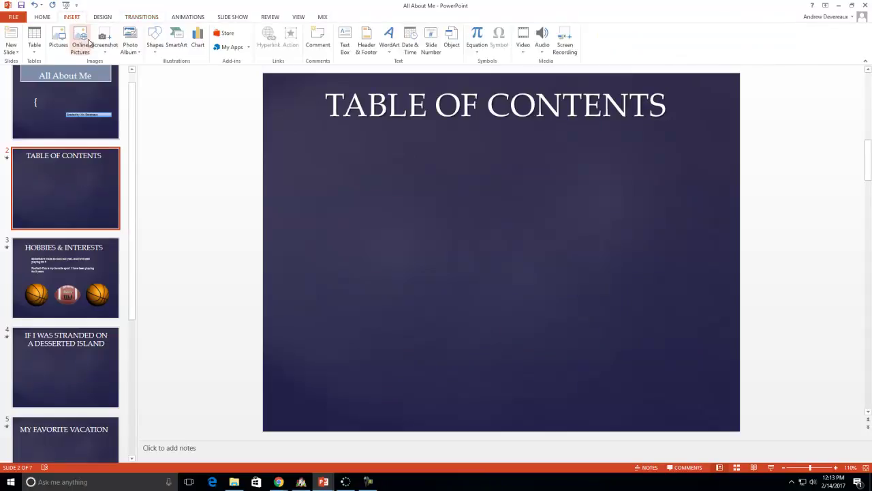
{"action": "left_click", "coordinate": [155, 48]}
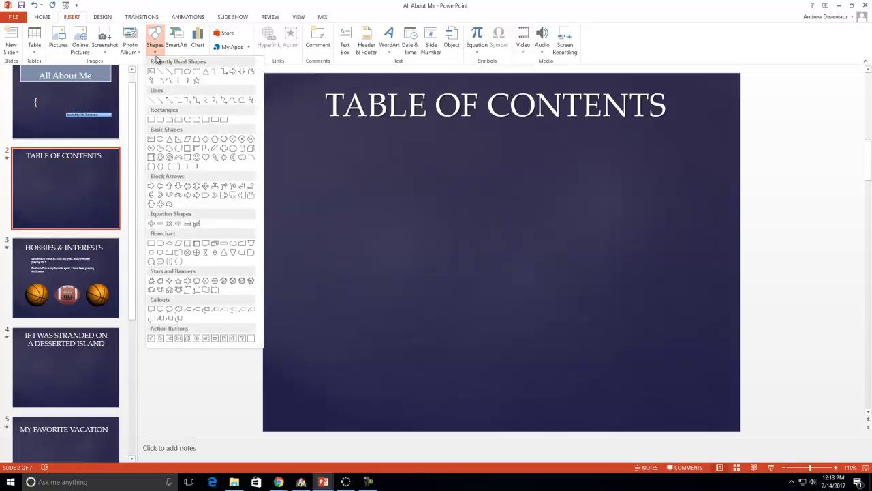
{"action": "left_click", "coordinate": [179, 73]}
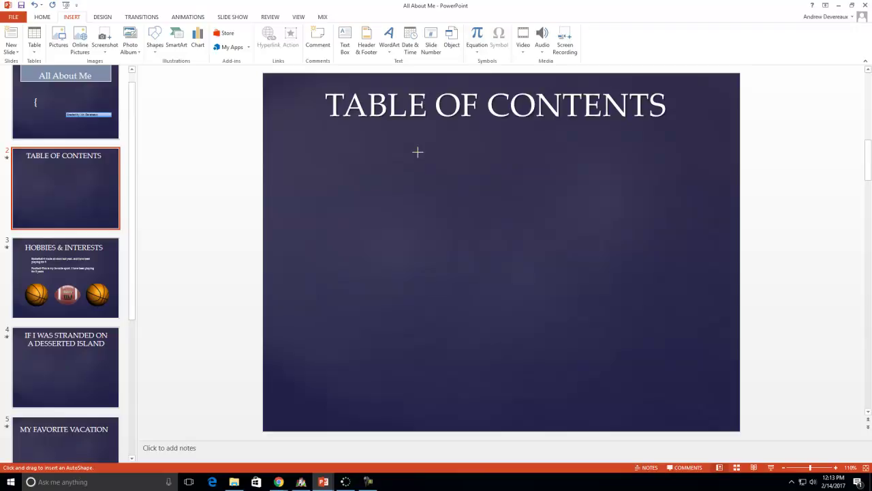
{"action": "mouse_move", "coordinate": [418, 152]}
{"action": "left_mouse_down"}
{"action": "mouse_move", "coordinate": [443, 187]}
{"action": "mouse_move", "coordinate": [591, 184]}
{"action": "left_mouse_up"}
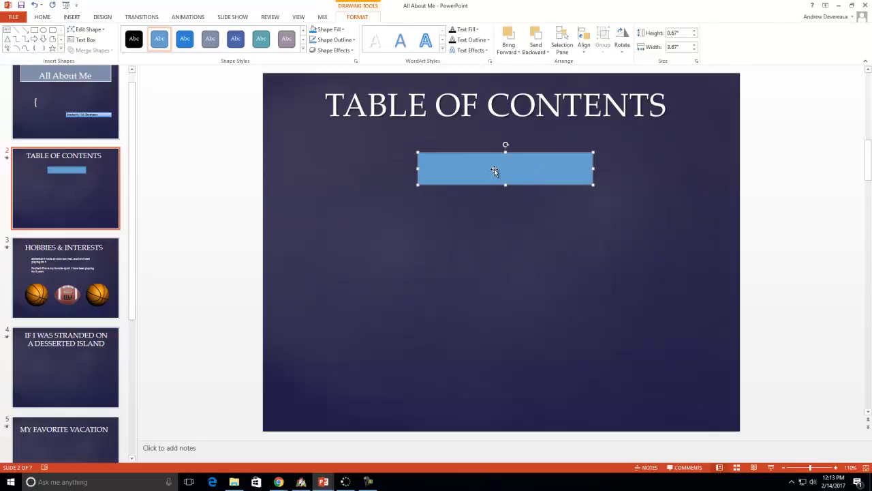
- Copy the blue rectangle and paste four duplicates of it on the TABLE OF CONTENTS slide
{"action": "right_click", "coordinate": [473, 155]}
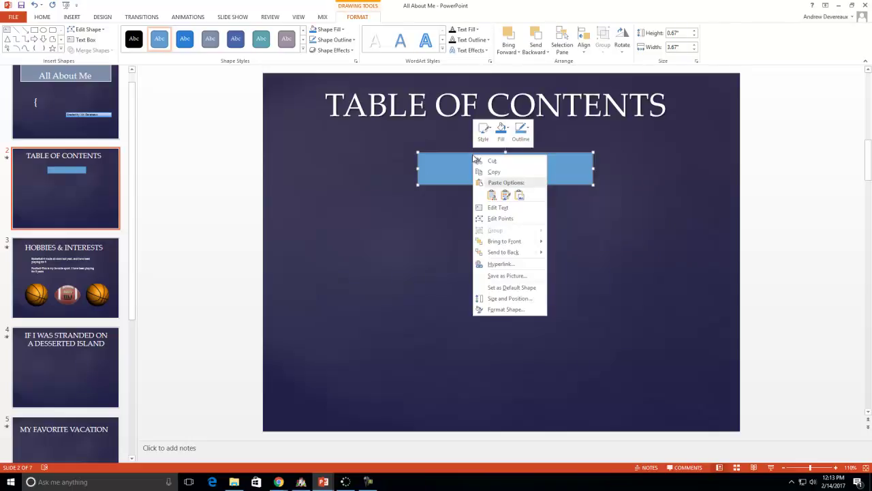
{"action": "left_click", "coordinate": [488, 172]}
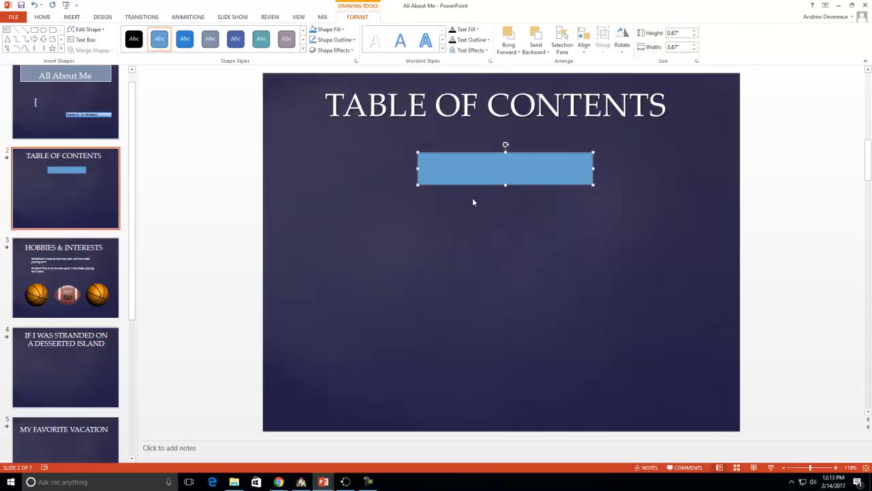
{"action": "right_click", "coordinate": [474, 201]}
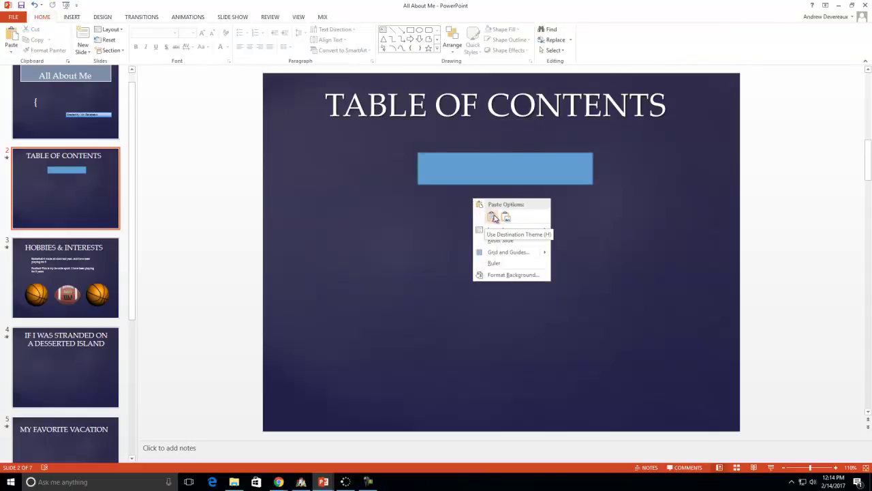
{"action": "left_click", "coordinate": [490, 218]}
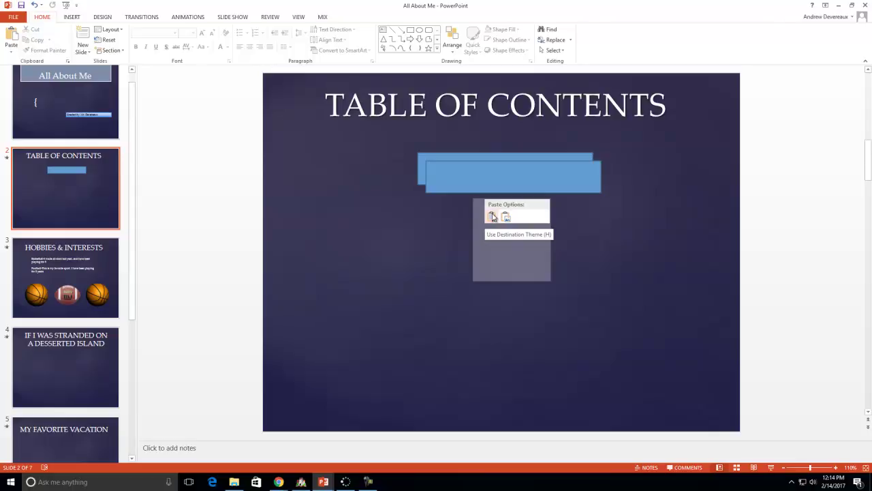
{"action": "left_click", "coordinate": [491, 217]}
{"action": "right_click", "coordinate": [492, 214]}
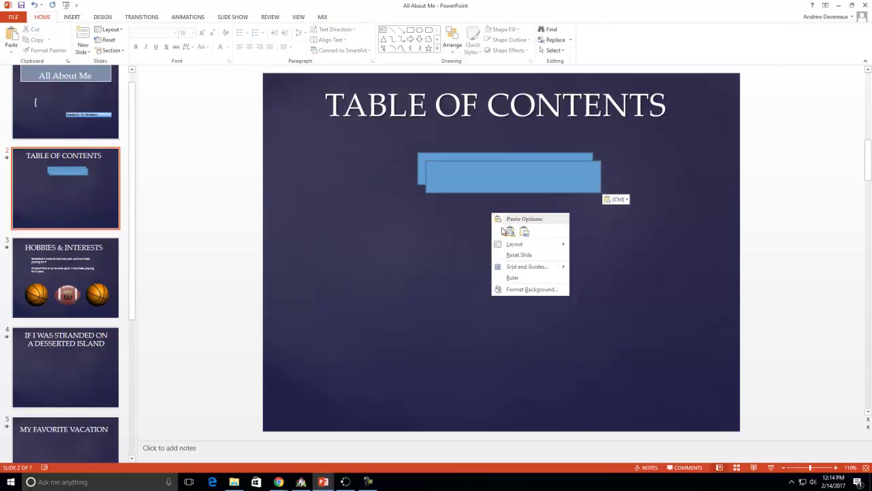
{"action": "key", "text": "Escape"}
{"action": "right_click", "coordinate": [506, 234]}
{"action": "left_click", "coordinate": [514, 245]}
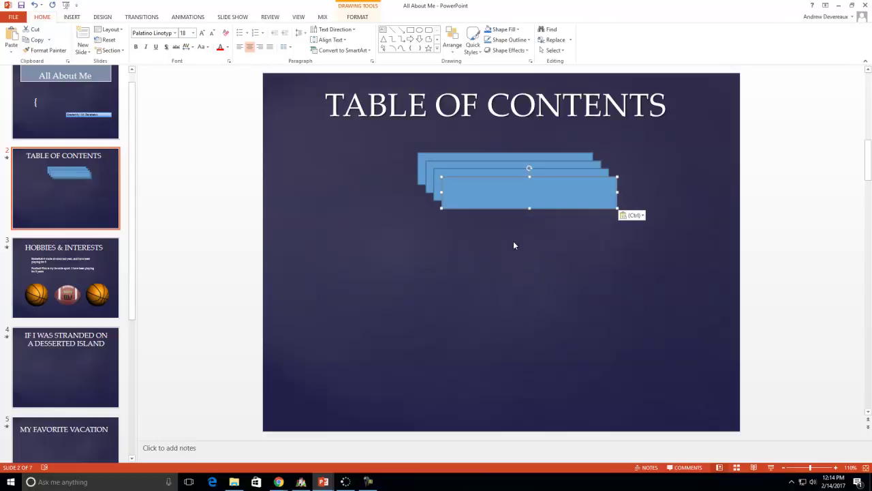
{"action": "right_click", "coordinate": [514, 245]}
{"action": "left_click", "coordinate": [526, 259]}
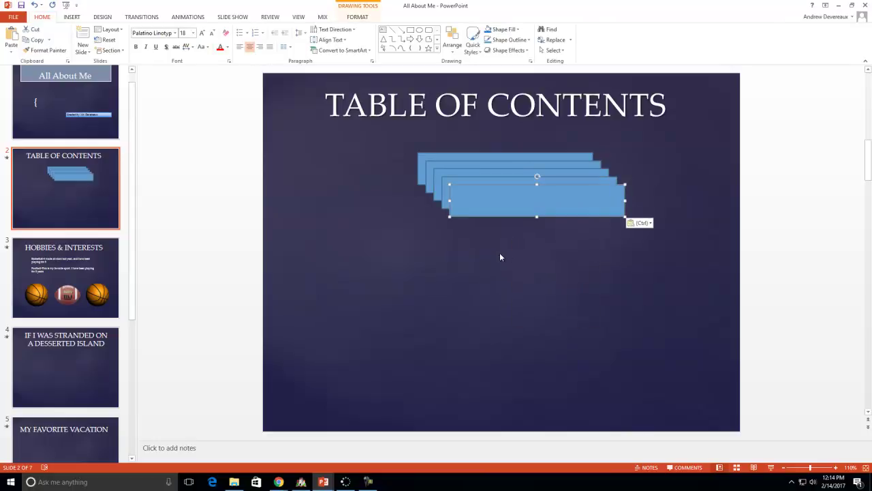
- Arrange the five rectangles in an aligned, roughly evenly spaced vertical column below the slide title
{"action": "left_click_drag", "start_coordinate": [500, 210], "coordinate": [493, 342]}
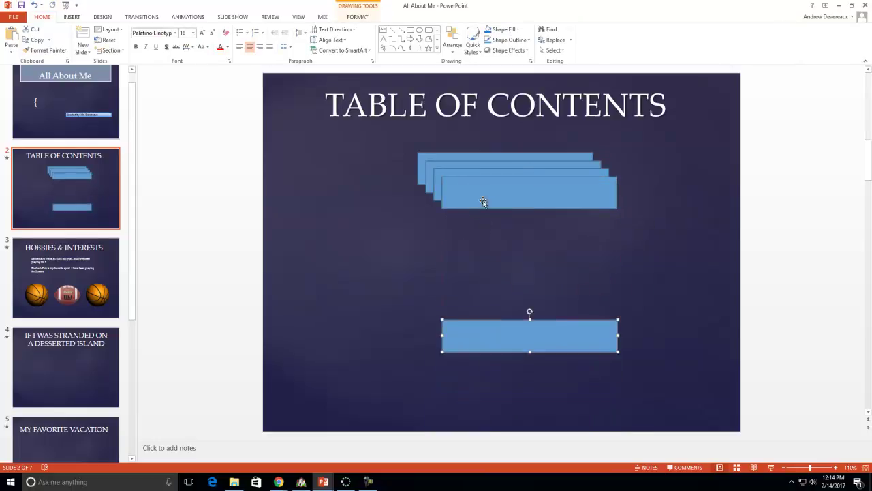
{"action": "left_click_drag", "start_coordinate": [483, 191], "coordinate": [489, 231]}
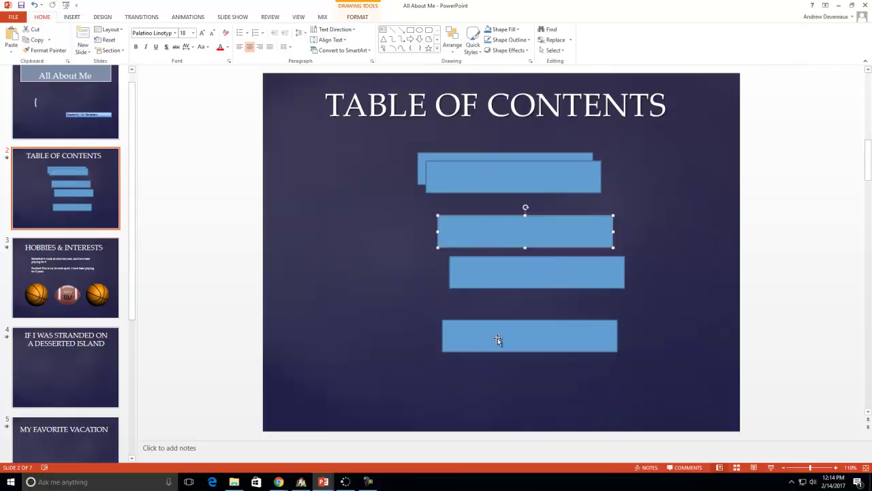
{"action": "left_click_drag", "start_coordinate": [498, 343], "coordinate": [485, 382]}
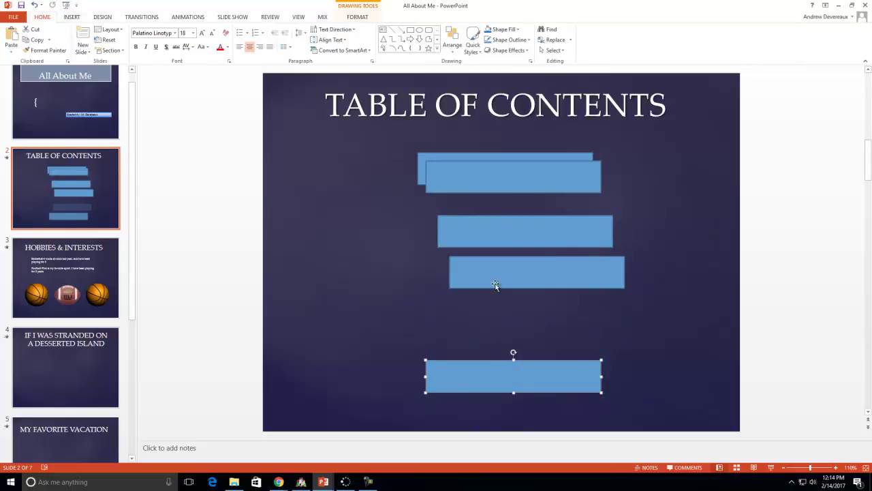
{"action": "left_click_drag", "start_coordinate": [492, 279], "coordinate": [469, 323]}
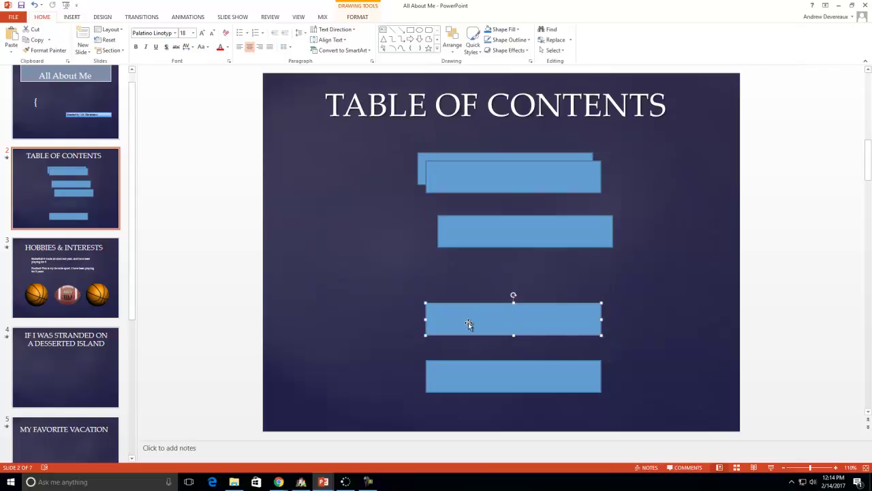
{"action": "left_click_drag", "start_coordinate": [484, 228], "coordinate": [473, 255]}
{"action": "left_click_drag", "start_coordinate": [476, 179], "coordinate": [486, 162]}
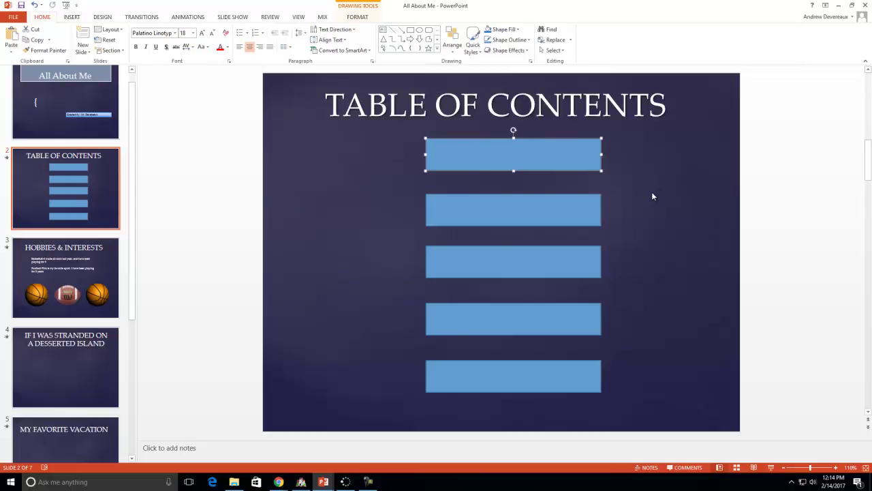
- Label the topmost rectangle "HOBBIES/INTERESTS"
{"action": "type", "text": "HOBBIE"}
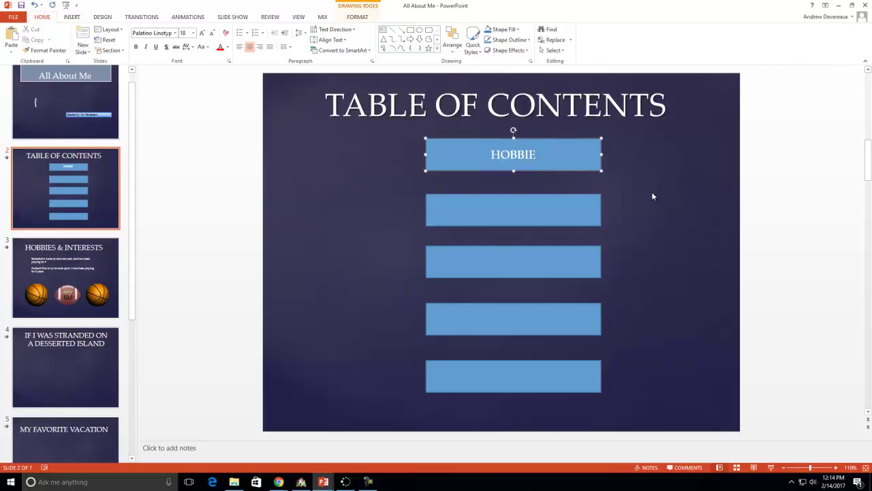
{"action": "type", "text": "S"}
{"action": "type", "text": "/INTER"}
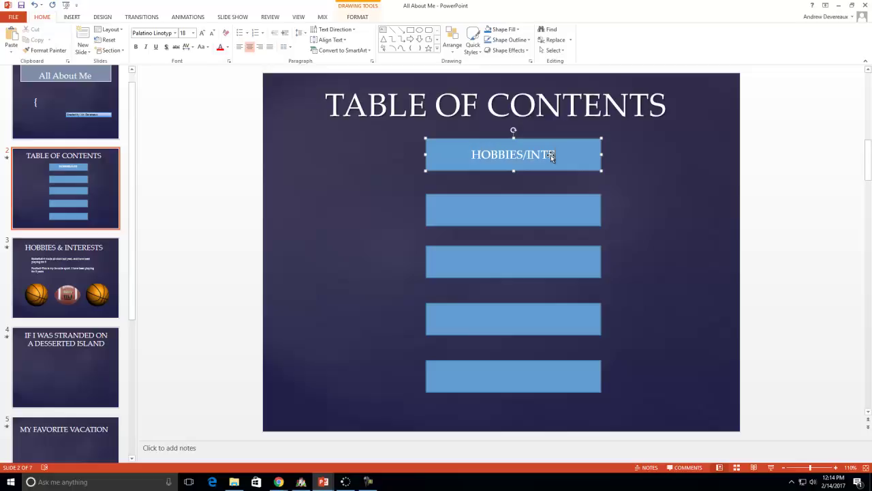
{"action": "type", "text": "ESTS"}
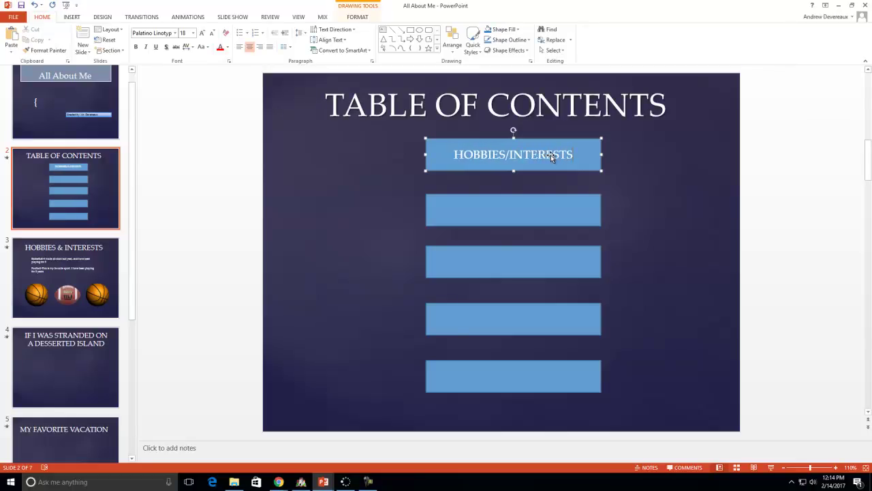
- Label the second rectangle "STRANDED ON ISLAND" and the third "FAVORITE VACATION"
{"action": "left_click", "coordinate": [536, 209]}
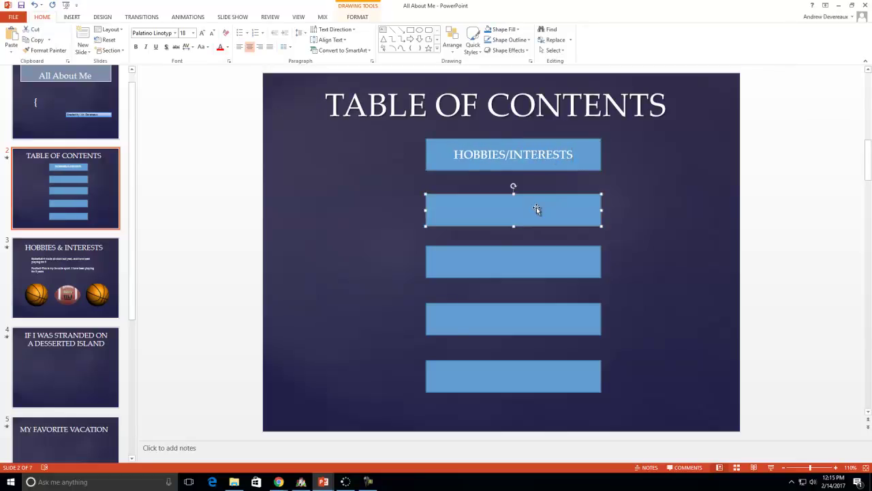
{"action": "type", "text": "STA"}
{"action": "key", "text": "BackSpace"}
{"action": "type", "text": "RANDED"}
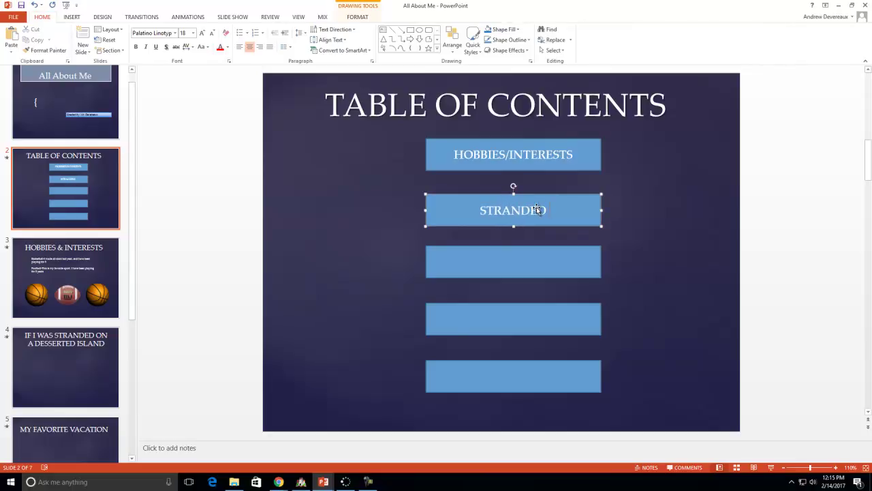
{"action": "type", "text": " ON ISLAND"}
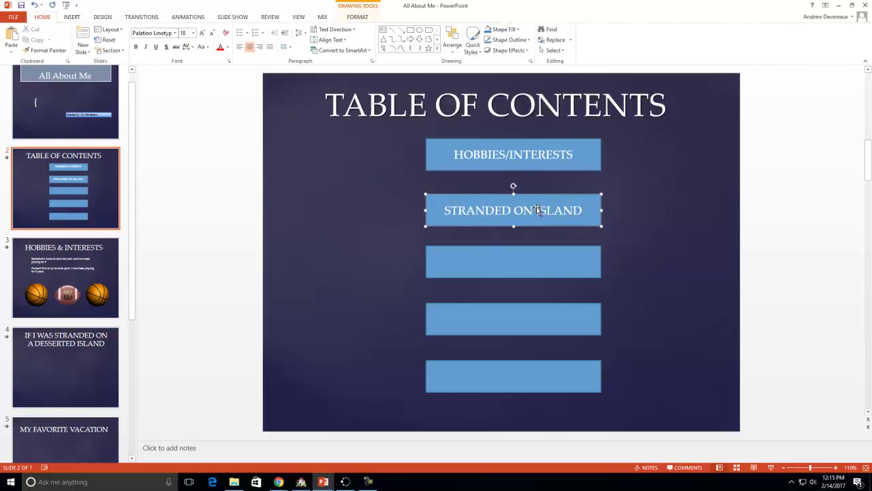
{"action": "left_click", "coordinate": [528, 265]}
{"action": "type", "text": "FA"}
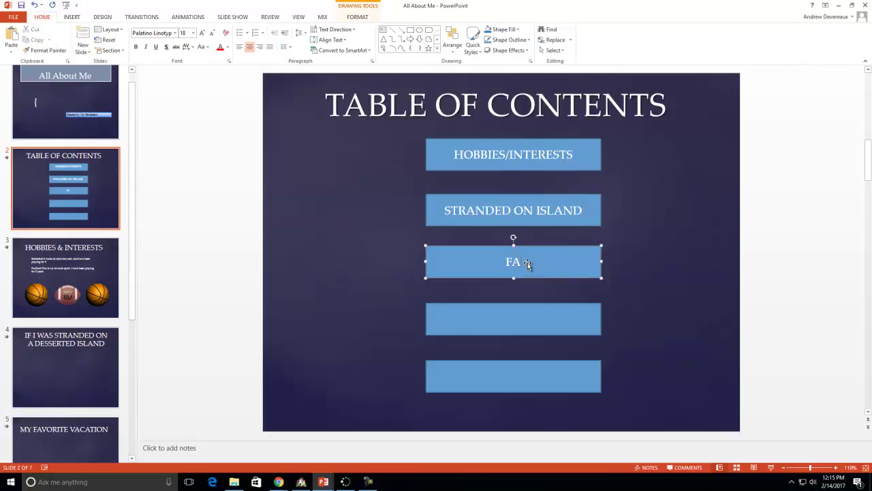
{"action": "type", "text": "VORITE VACATION"}
- Label the fourth rectangle "GOALS & SUCCESSES" and the fifth "CREDIT"
{"action": "left_click", "coordinate": [523, 318]}
{"action": "type", "text": "G"}
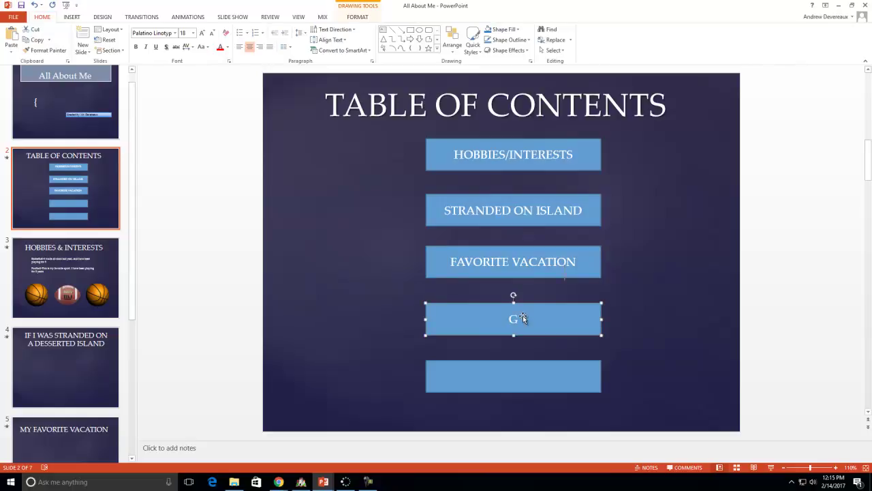
{"action": "type", "text": "OALS SUC"}
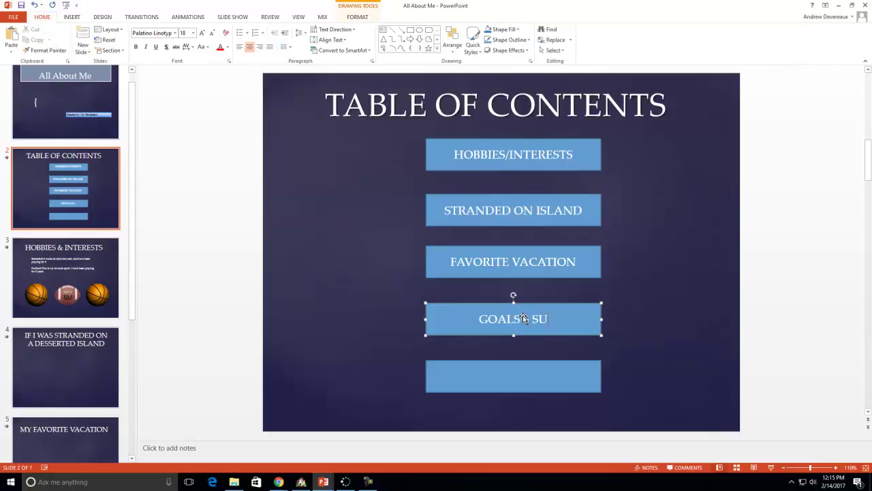
{"action": "key", "text": "BackSpace"}
{"action": "key", "text": "BackSpace"}
{"action": "key", "text": "BackSpace"}
{"action": "type", "text": "& SUCCESSES"}
{"action": "left_click", "coordinate": [527, 382]}
{"action": "type", "text": "CREDIT"}
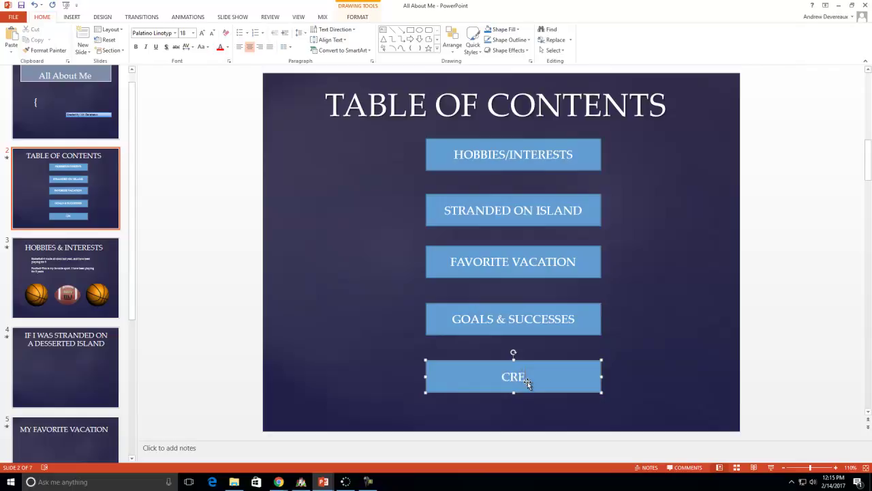
{"action": "left_click", "coordinate": [546, 140]}
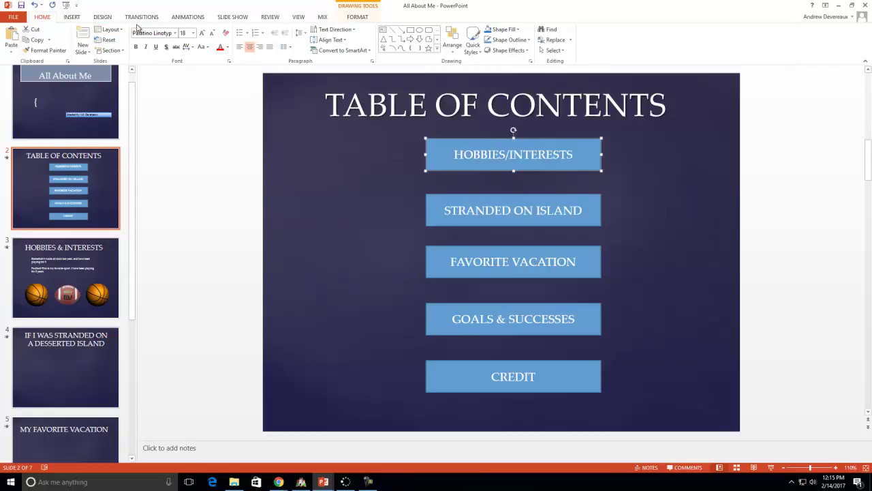
{"action": "right_click", "coordinate": [469, 140]}
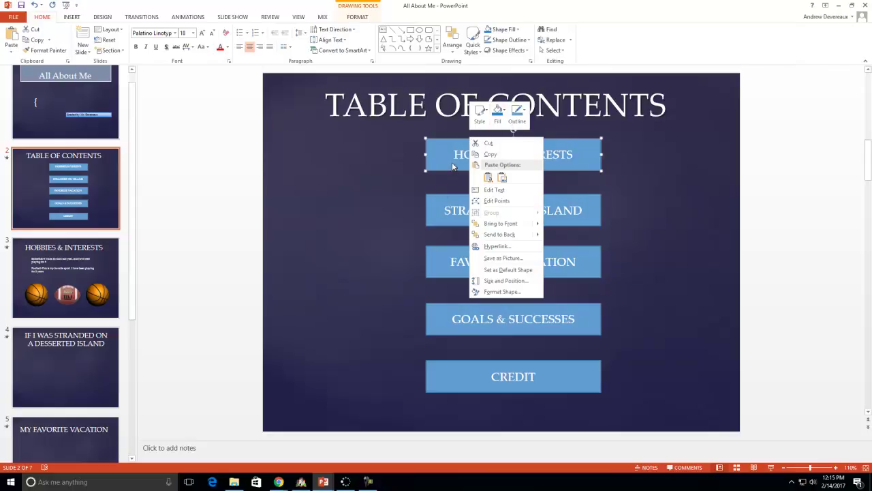
{"action": "left_click", "coordinate": [455, 198]}
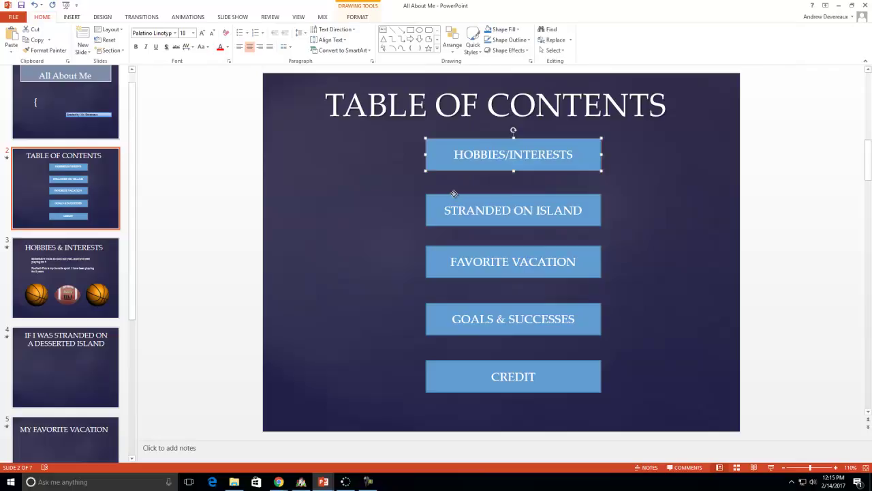
- Fill the "STRANDED ON ISLAND" rectangle with standard dark red and the "FAVORITE VACATION" rectangle with standard green
{"action": "left_click", "coordinate": [455, 197]}
{"action": "right_click", "coordinate": [456, 198]}
{"action": "left_click", "coordinate": [484, 170]}
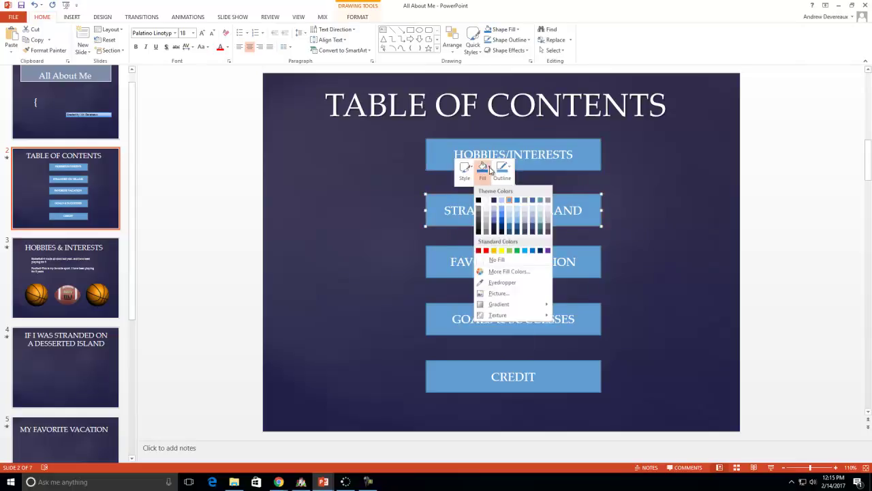
{"action": "left_click", "coordinate": [479, 251]}
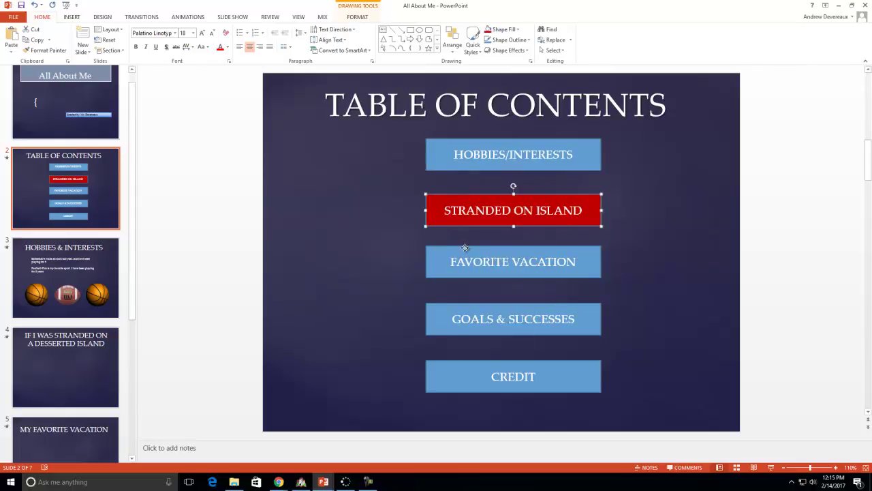
{"action": "right_click", "coordinate": [467, 249]}
{"action": "left_click", "coordinate": [500, 229]}
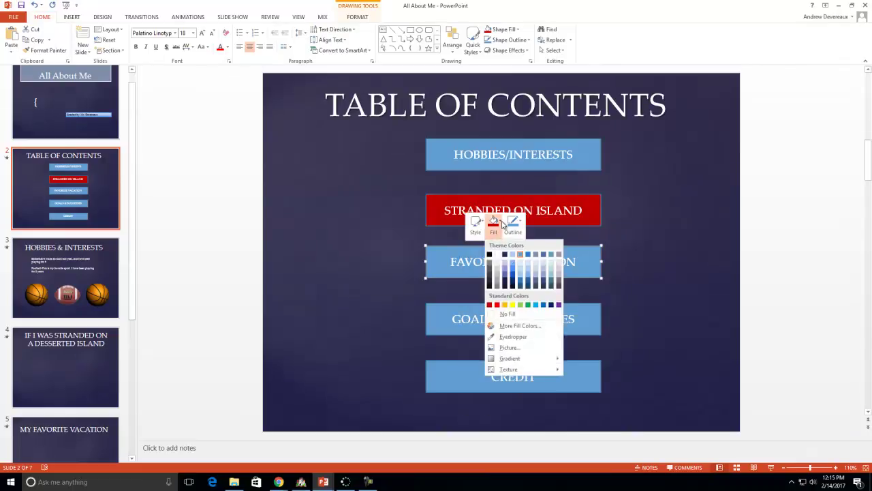
{"action": "left_click", "coordinate": [529, 308]}
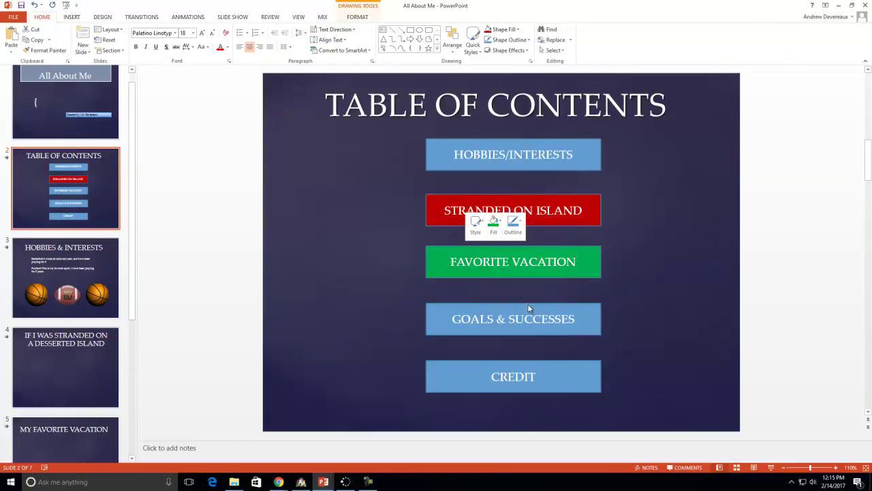
- Fill the "GOALS & SUCCESSES" rectangle with standard yellow
{"action": "left_click", "coordinate": [490, 304]}
{"action": "right_click", "coordinate": [490, 304]}
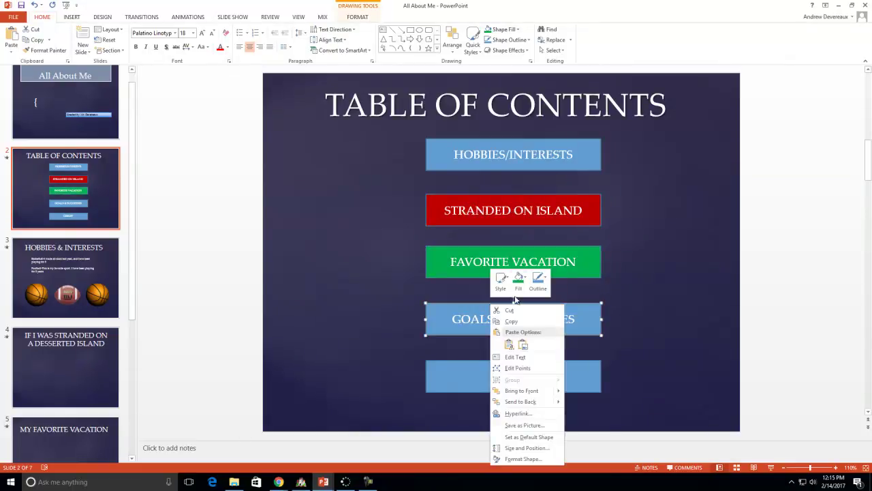
{"action": "left_click", "coordinate": [526, 278]}
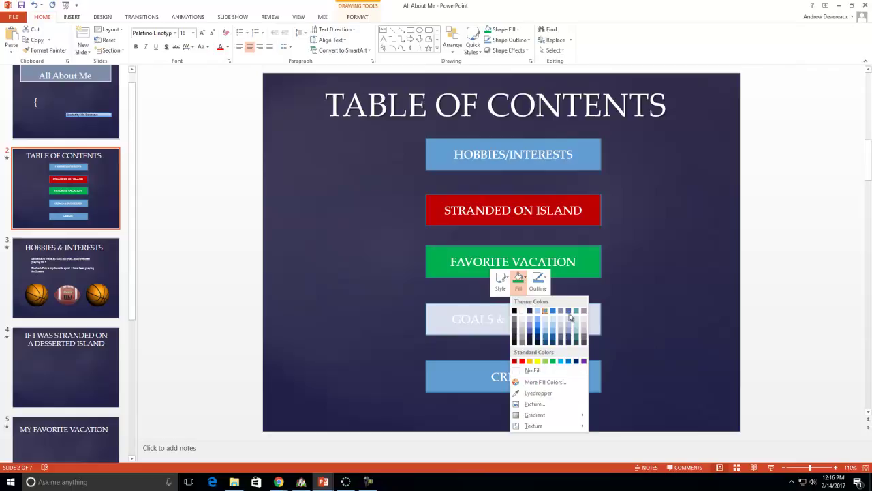
{"action": "left_click", "coordinate": [539, 362]}
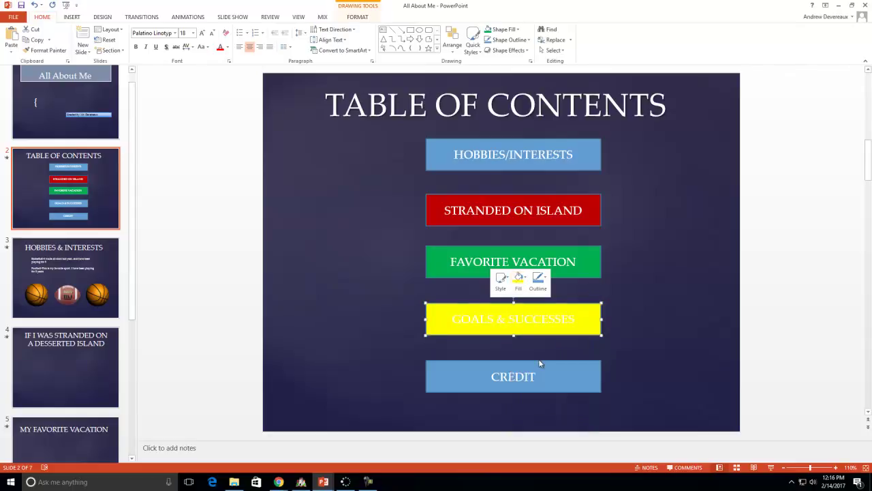
- Set the fill of the "GOALS & SUCCESSES" rectangle to standard orange and the "CREDIT" rectangle to standard purple
{"action": "right_click", "coordinate": [554, 307]}
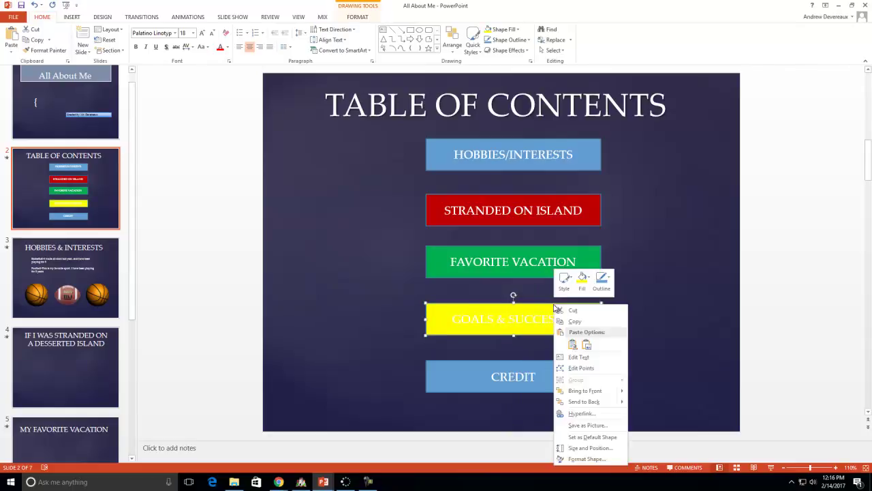
{"action": "left_click", "coordinate": [590, 279]}
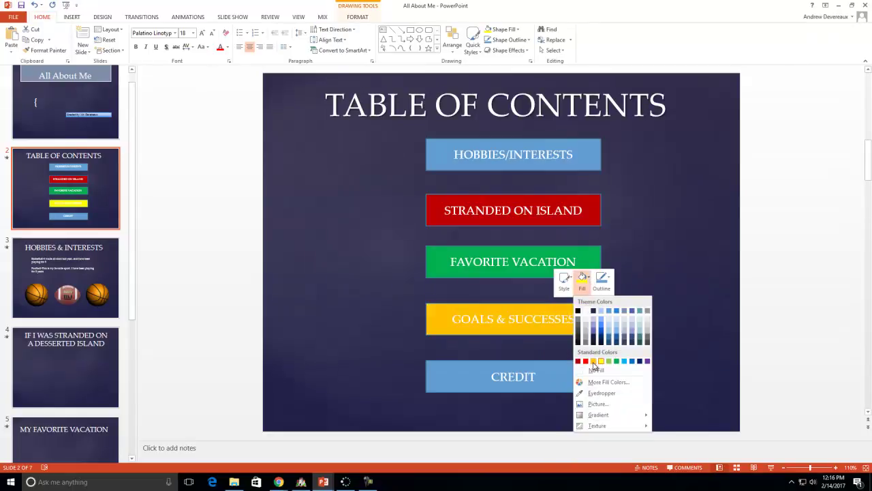
{"action": "left_click", "coordinate": [594, 361]}
{"action": "right_click", "coordinate": [511, 365]}
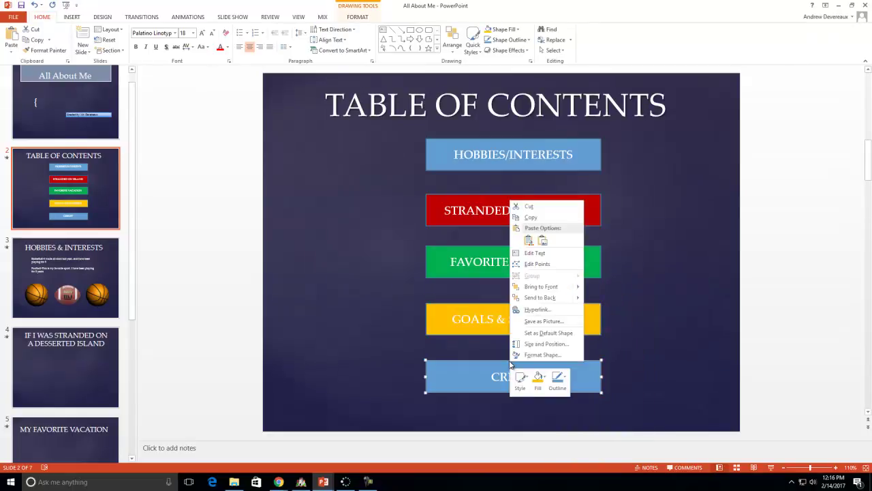
{"action": "left_click", "coordinate": [539, 377]}
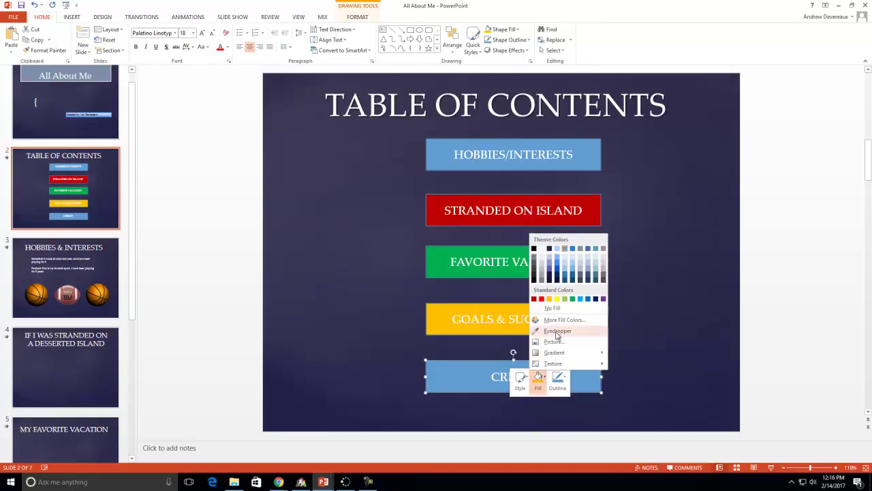
{"action": "left_click", "coordinate": [603, 299]}
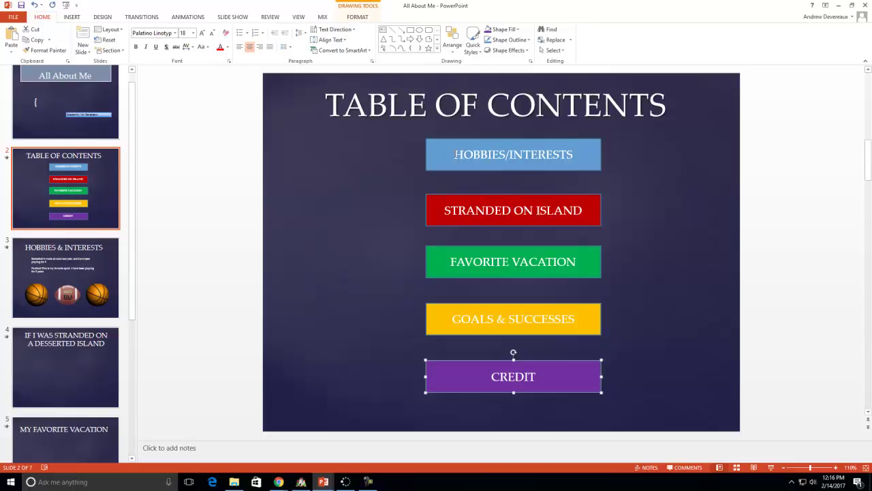
- Hyperlink the "HOBBIES/INTERESTS" text to slide 3, "HOBBIES & INTERESTS", as a place in this document
{"action": "left_click", "coordinate": [456, 154]}
{"action": "left_click_drag", "start_coordinate": [455, 155], "coordinate": [576, 155]}
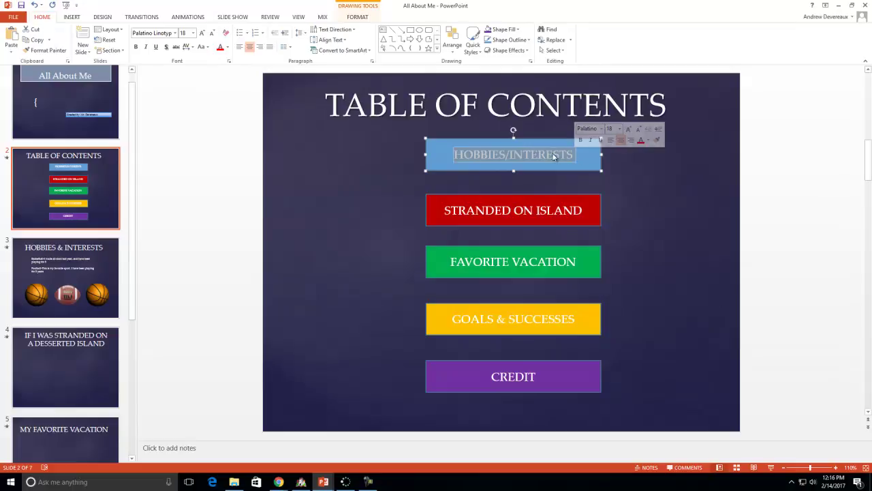
{"action": "right_click", "coordinate": [511, 154]}
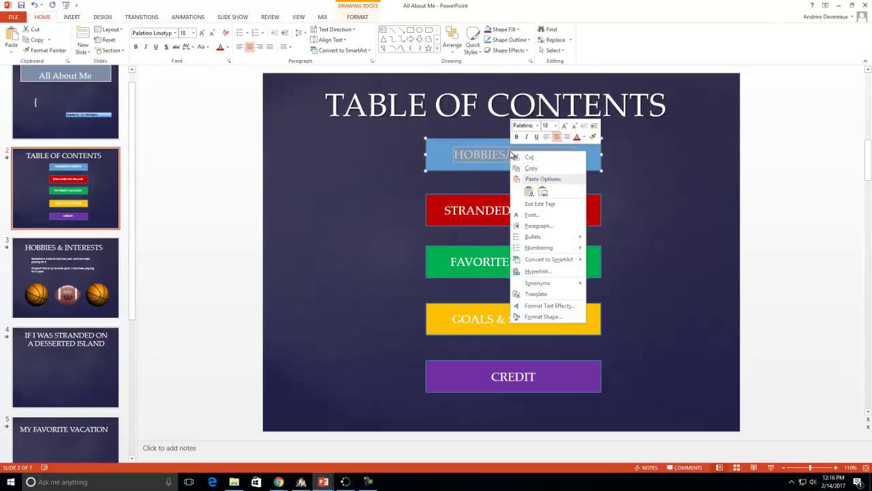
{"action": "left_click", "coordinate": [538, 271]}
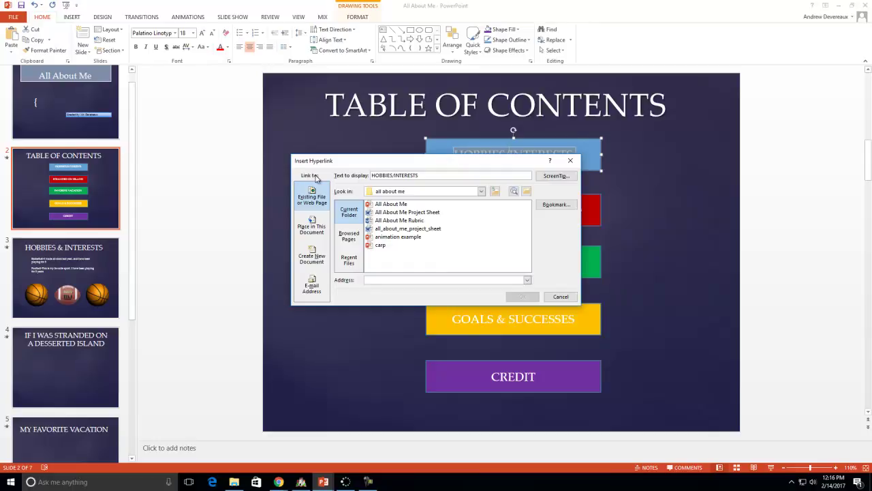
{"action": "left_click", "coordinate": [316, 225]}
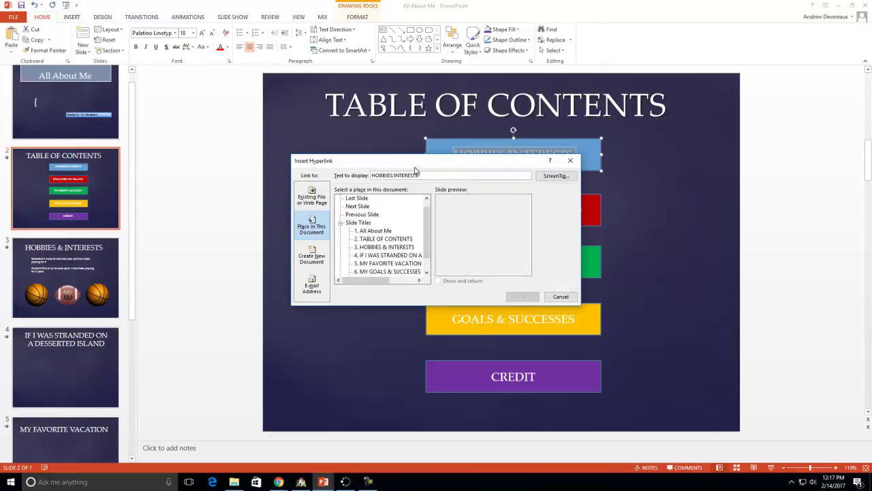
{"action": "left_click_drag", "start_coordinate": [416, 166], "coordinate": [389, 195]}
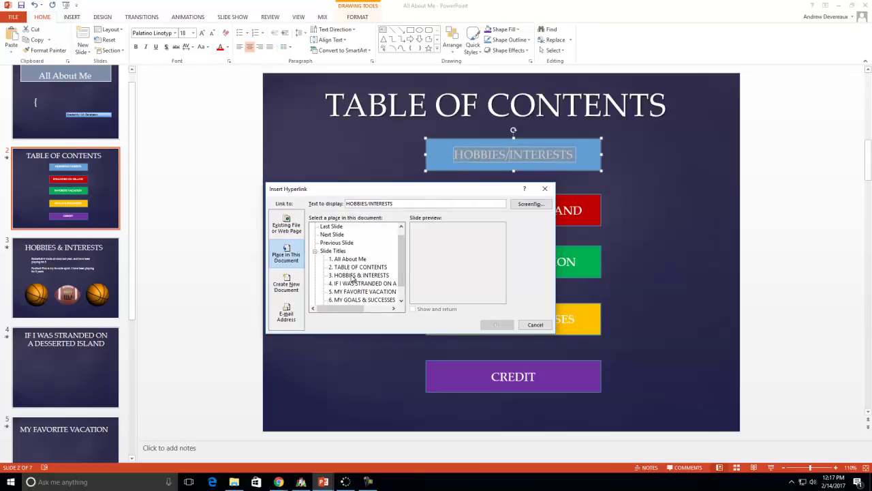
{"action": "left_click", "coordinate": [353, 276]}
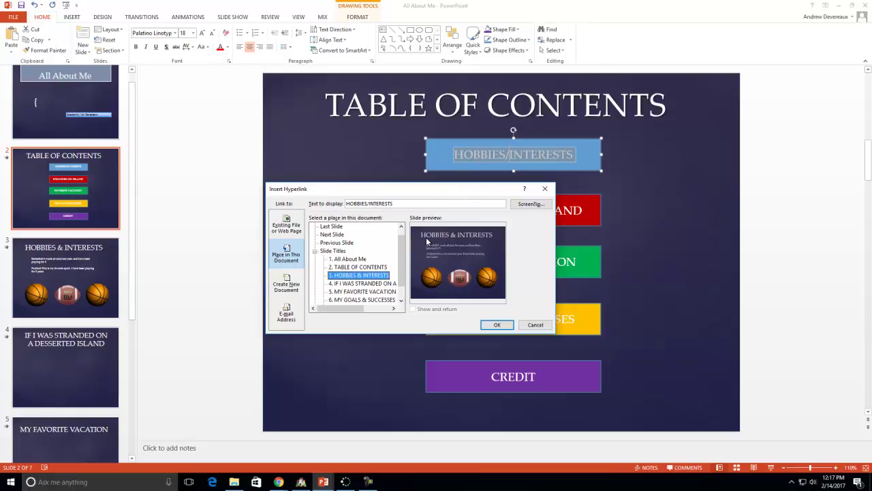
{"action": "left_click", "coordinate": [496, 325]}
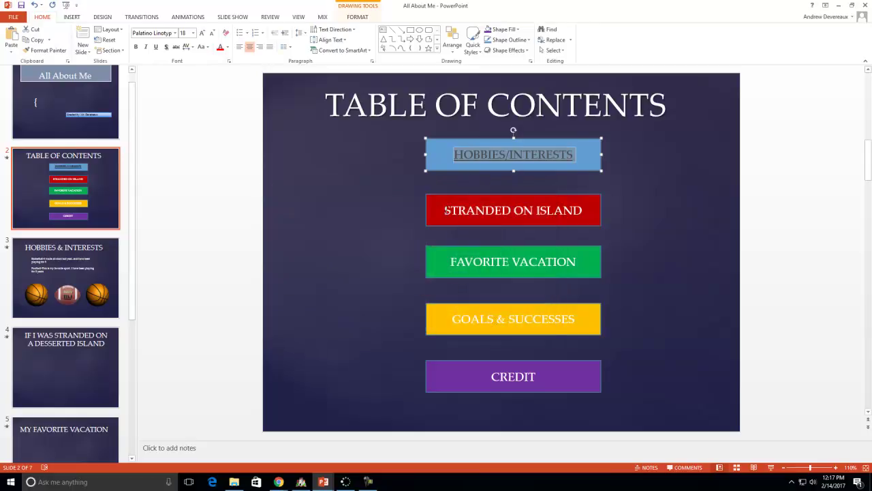
- Hyperlink the "STRANDED ON ISLAND" text to slide 4 of this document, the one about being stranded on an island
{"action": "left_click_drag", "start_coordinate": [445, 210], "coordinate": [585, 212]}
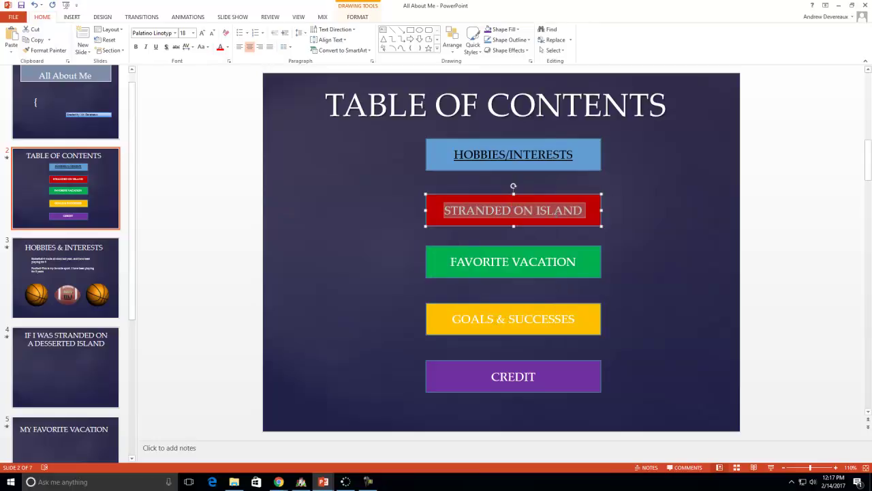
{"action": "right_click", "coordinate": [551, 213]}
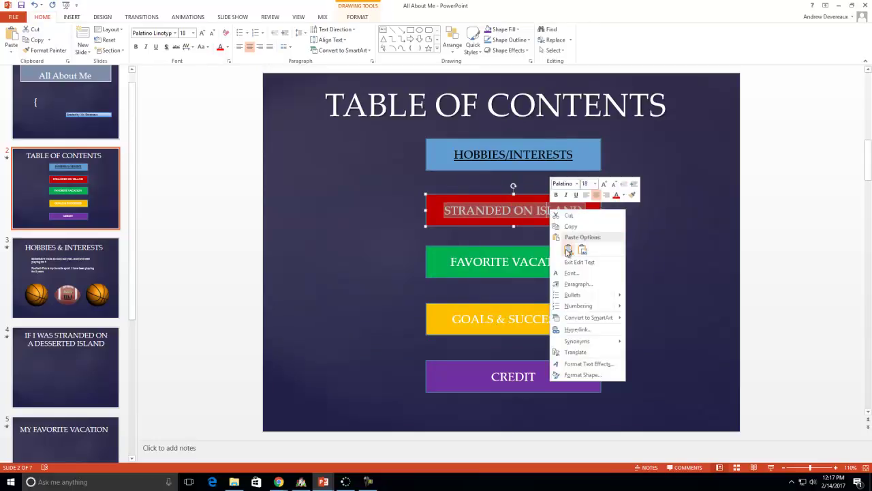
{"action": "left_click", "coordinate": [583, 328]}
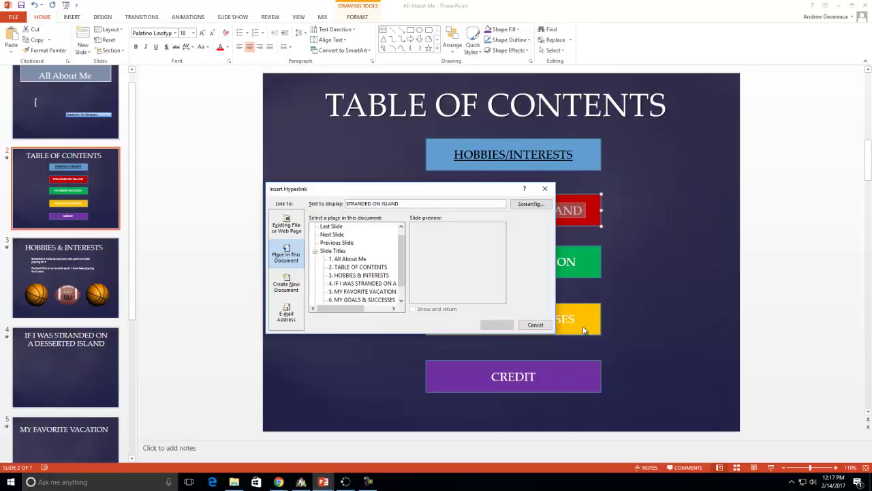
{"action": "left_click", "coordinate": [379, 283]}
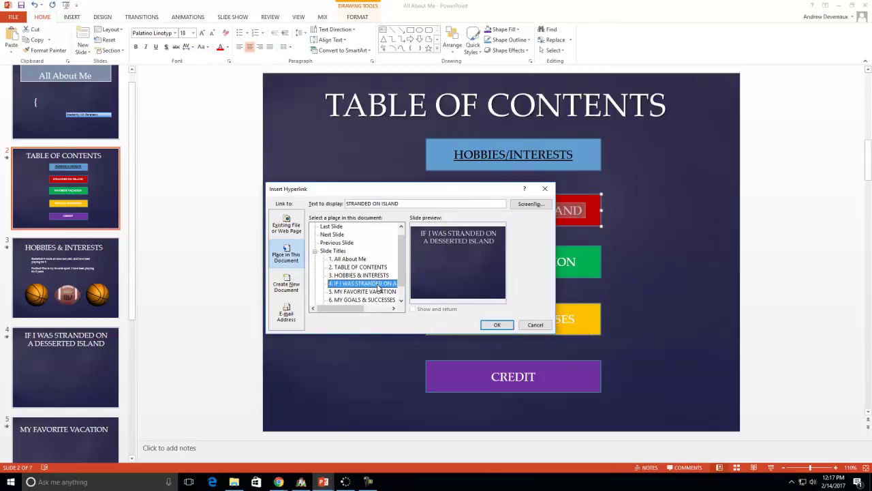
{"action": "left_click", "coordinate": [497, 324]}
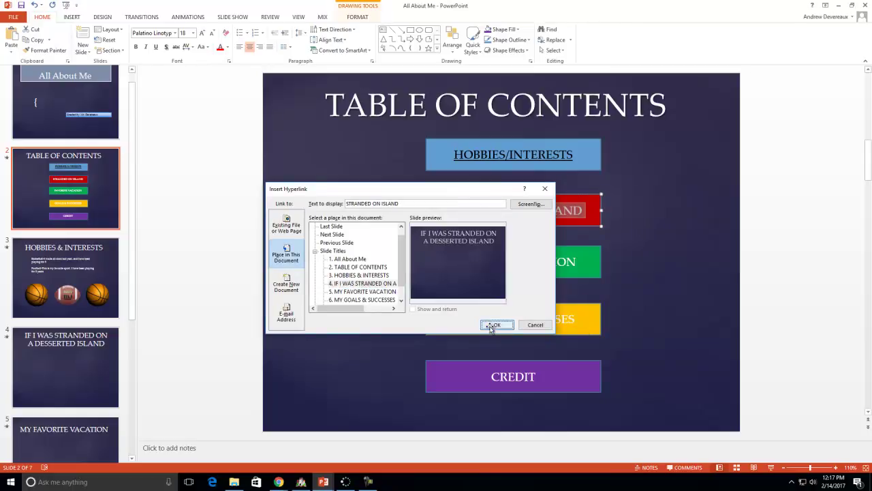
- Hyperlink the "FAVORITE VACATION" text to slide 5, "MY FAVORITE VACATION", in this document
{"action": "left_click_drag", "start_coordinate": [452, 261], "coordinate": [578, 262]}
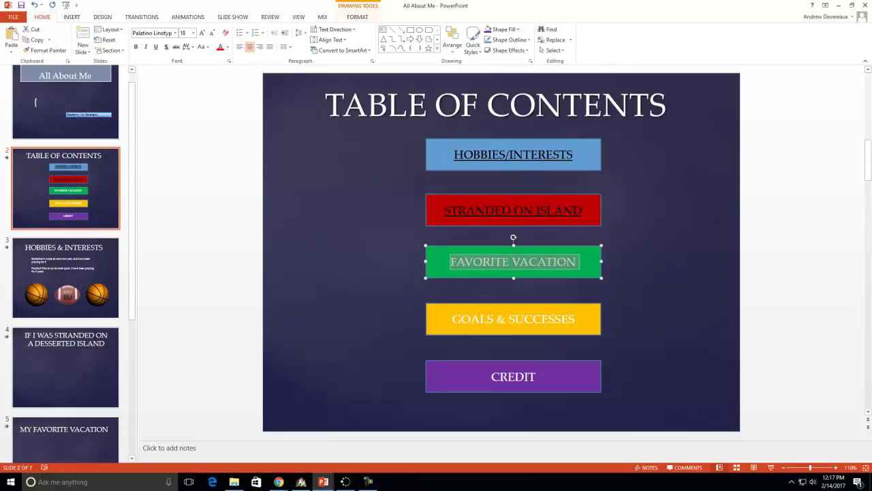
{"action": "right_click", "coordinate": [542, 261]}
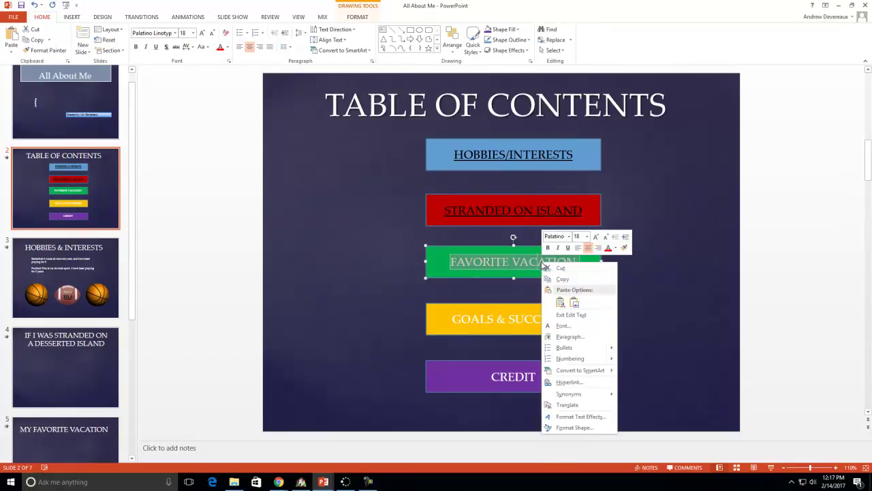
{"action": "left_click", "coordinate": [570, 382]}
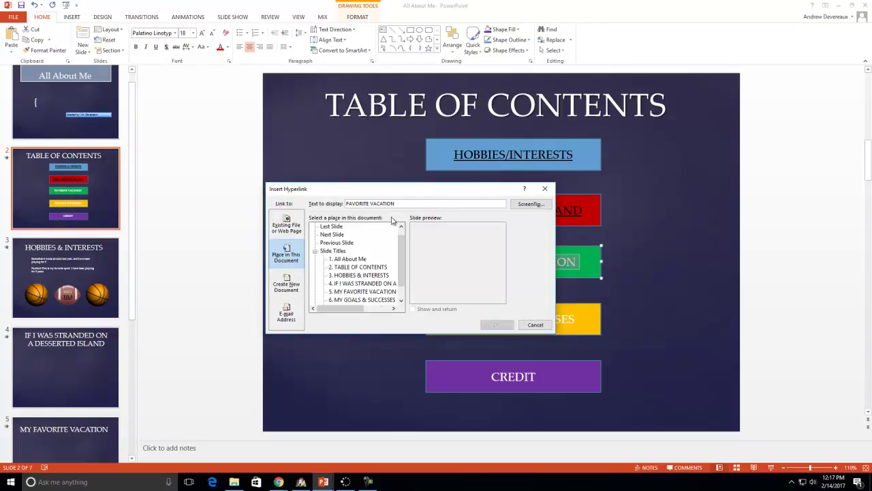
{"action": "left_click", "coordinate": [363, 291]}
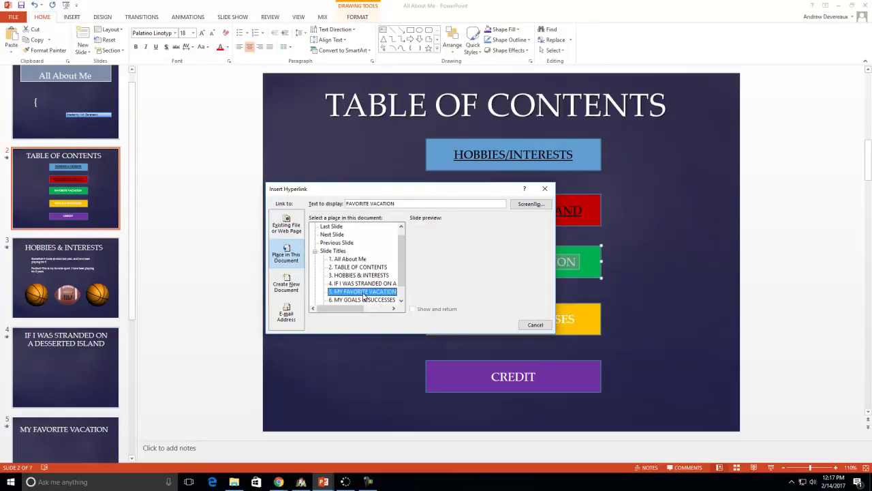
{"action": "left_click", "coordinate": [498, 325]}
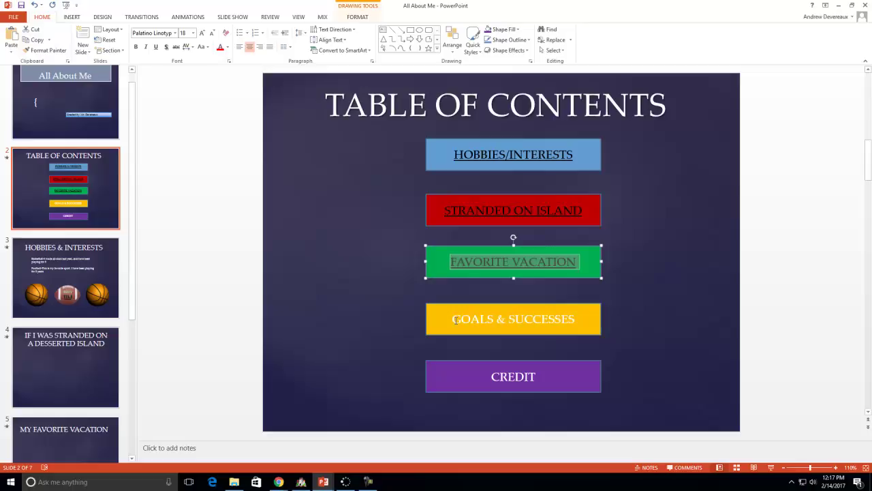
- Hyperlink the "GOALS & SUCCESSES" text to slide 6, "MY GOALS & SUCCESSES", as a place in this document
{"action": "left_click_drag", "start_coordinate": [454, 319], "coordinate": [565, 320]}
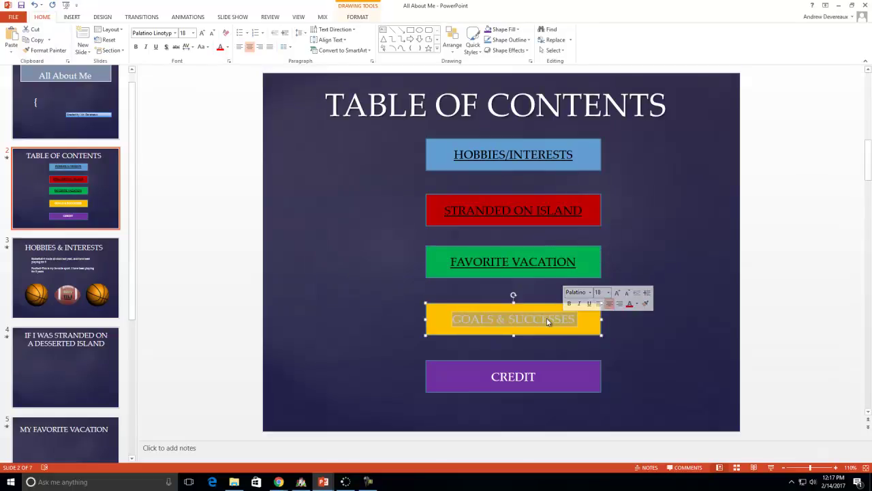
{"action": "right_click", "coordinate": [530, 318]}
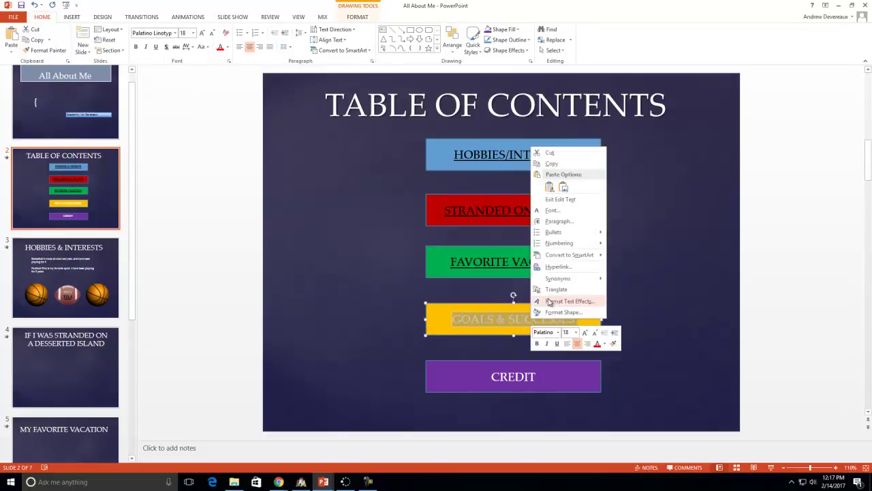
{"action": "left_click", "coordinate": [556, 267]}
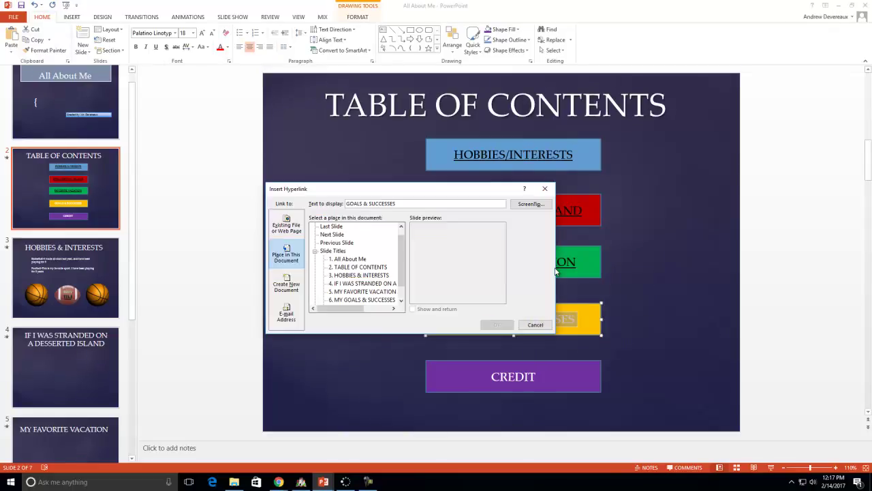
{"action": "left_click", "coordinate": [384, 300]}
{"action": "left_click", "coordinate": [497, 324]}
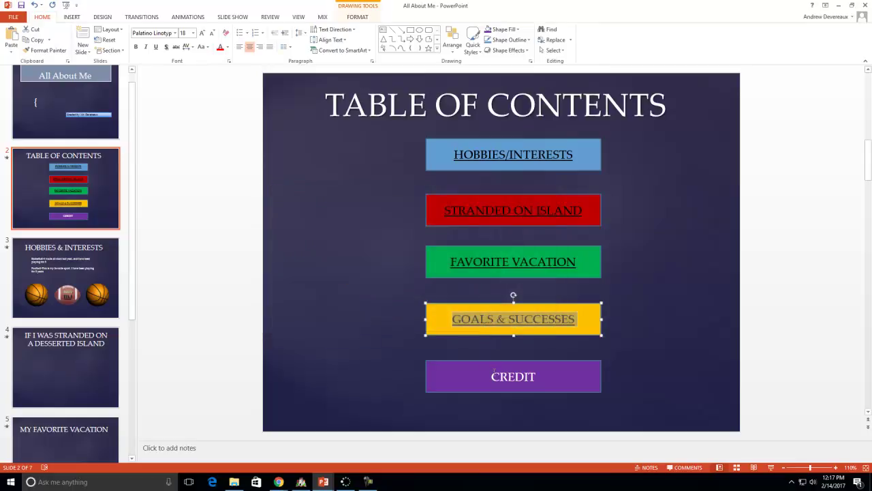
- Hyperlink the "CREDIT" text to slide 7, "CREDITS", in this document
{"action": "left_click_drag", "start_coordinate": [490, 377], "coordinate": [539, 377]}
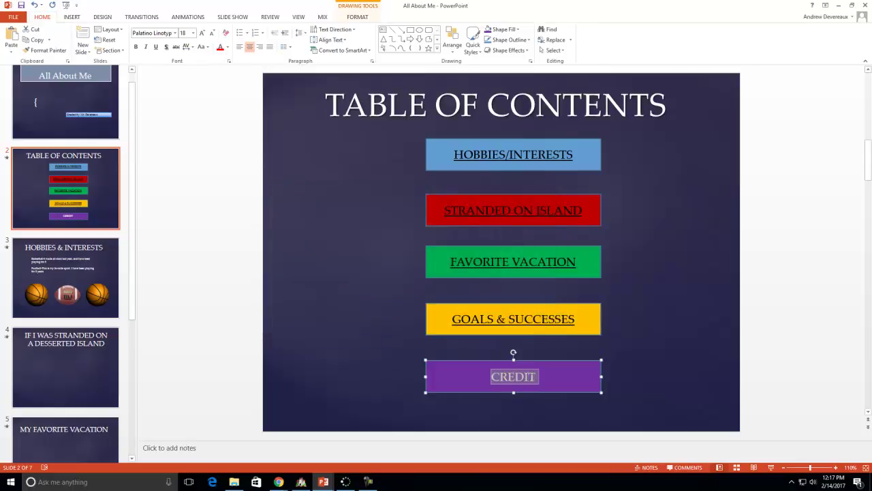
{"action": "right_click", "coordinate": [528, 377]}
{"action": "left_click", "coordinate": [551, 326]}
{"action": "scroll", "coordinate": [400, 282], "scroll_direction": "down", "scroll_amount": 2}
{"action": "left_click", "coordinate": [349, 293]}
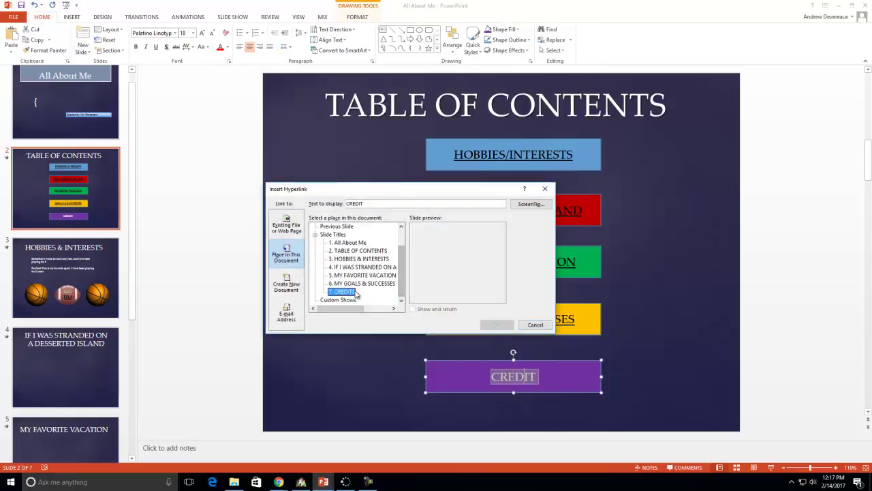
{"action": "left_click", "coordinate": [495, 325]}
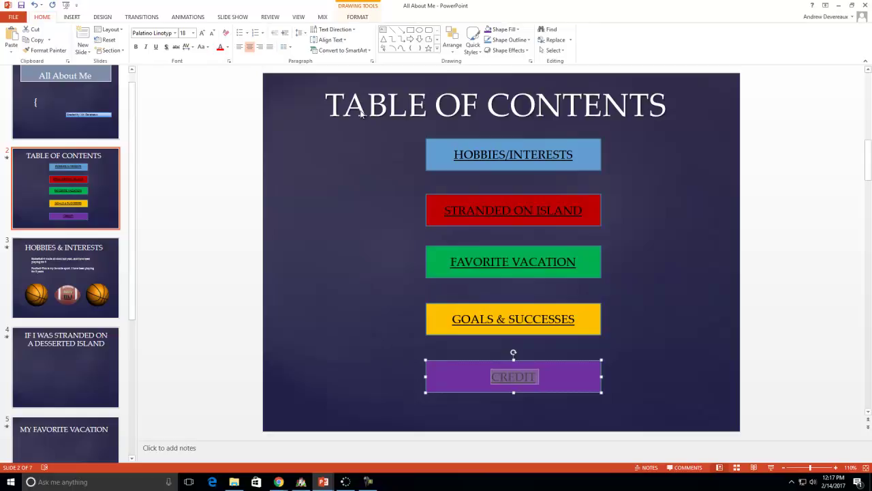
- Play the slide show from the beginning to test the table of contents links
{"action": "left_click", "coordinate": [233, 17]}
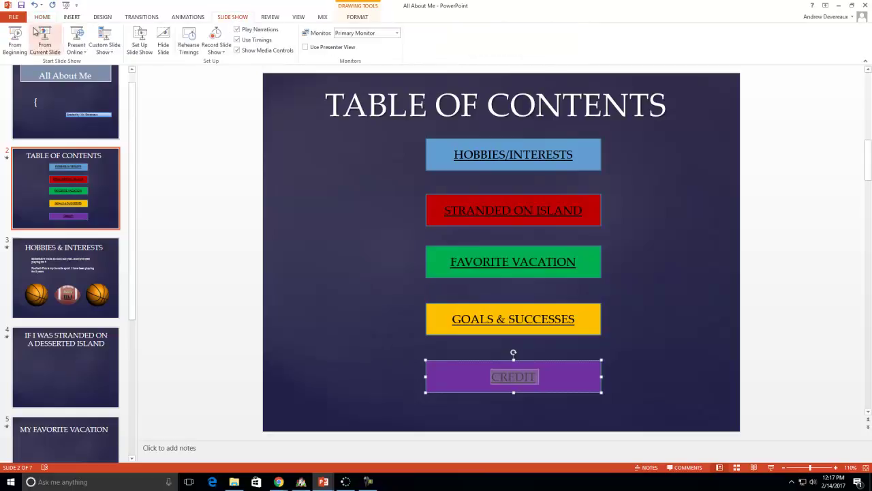
{"action": "left_click", "coordinate": [12, 31]}
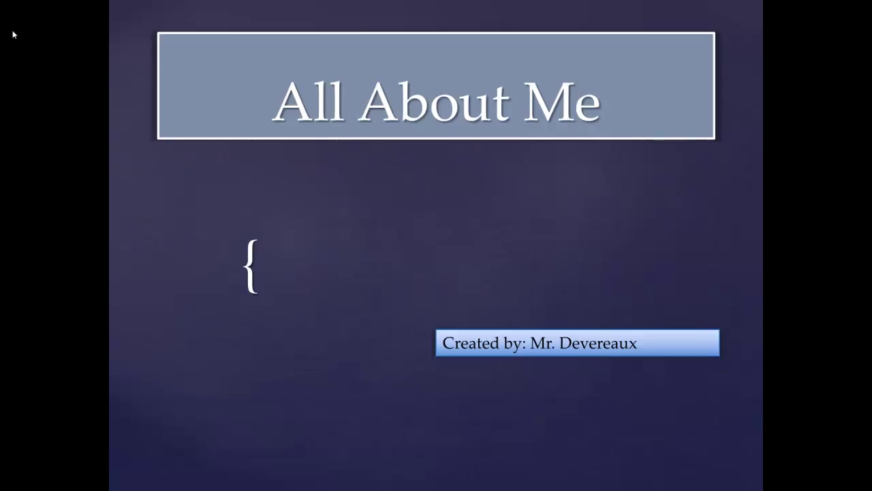
{"action": "left_click", "coordinate": [394, 194]}
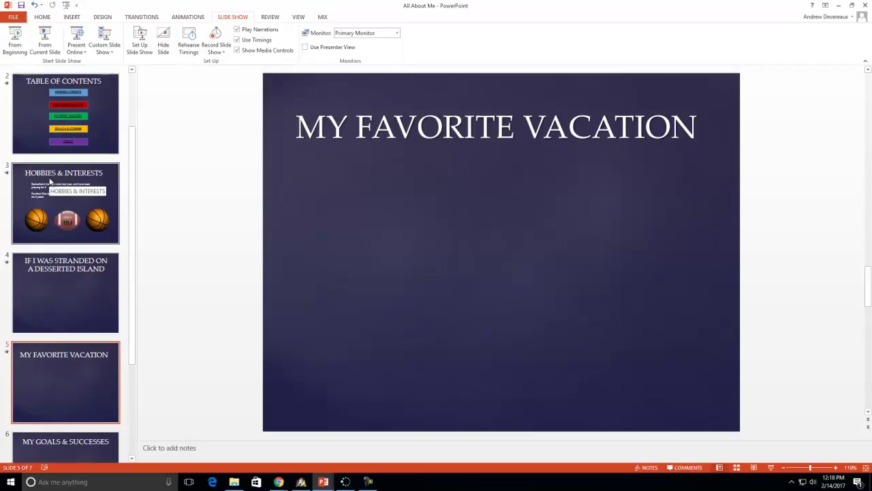
- Draw a Home action button about 0.67" square in the lower-right corner of the "HOBBIES & INTERESTS" slide
{"action": "left_click", "coordinate": [87, 188]}
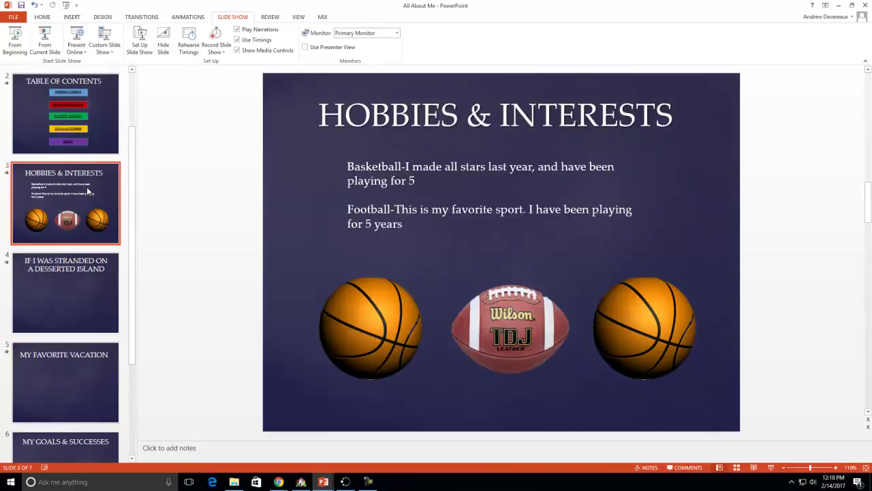
{"action": "left_click", "coordinate": [72, 17]}
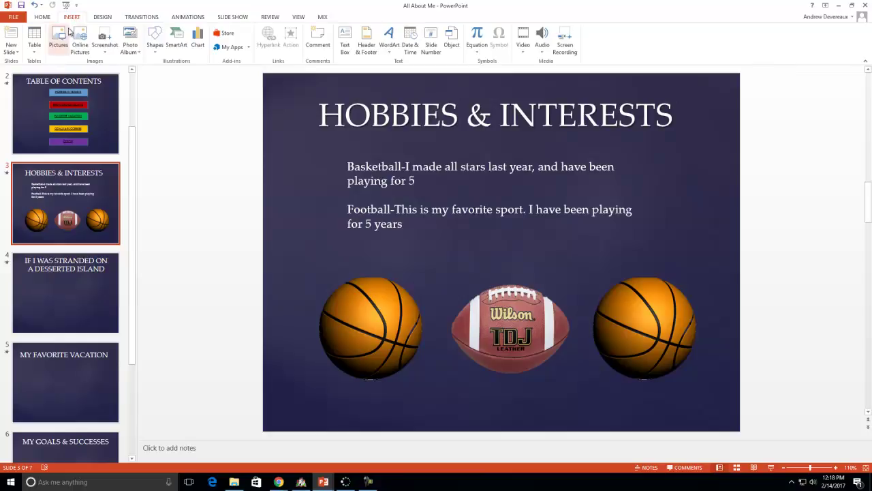
{"action": "left_click", "coordinate": [155, 48]}
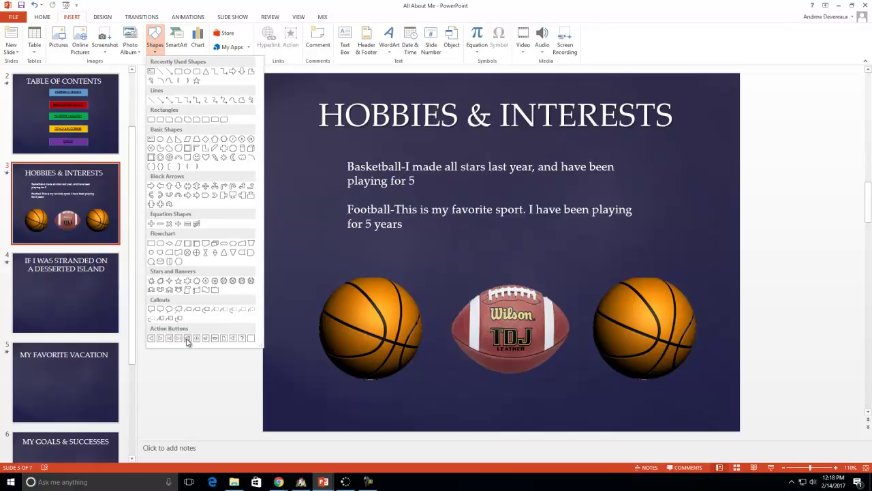
{"action": "left_click", "coordinate": [188, 339]}
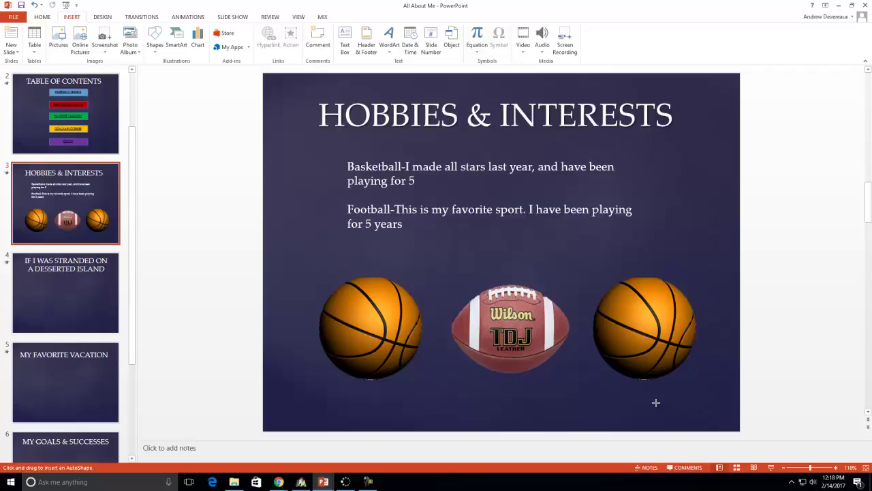
{"action": "left_click_drag", "start_coordinate": [692, 388], "coordinate": [726, 422]}
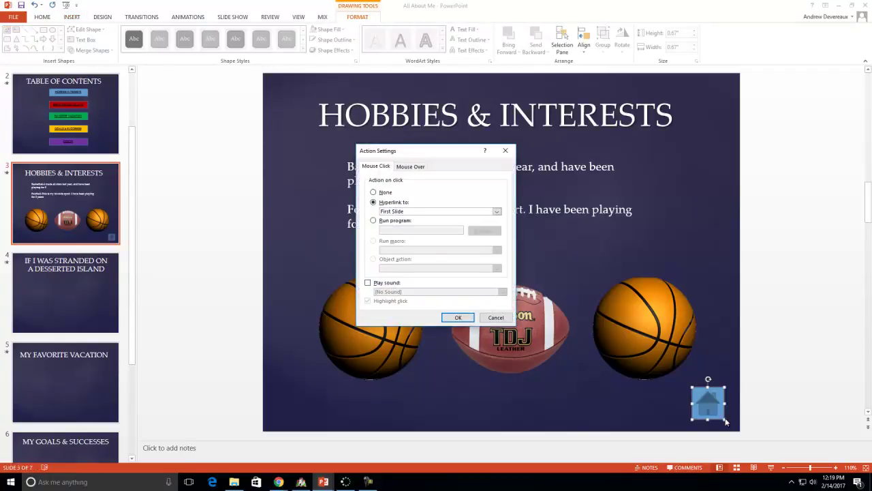
- Set the home button's click action to hyperlink to slide 2, "TABLE OF CONTENTS"
{"action": "left_click", "coordinate": [394, 215]}
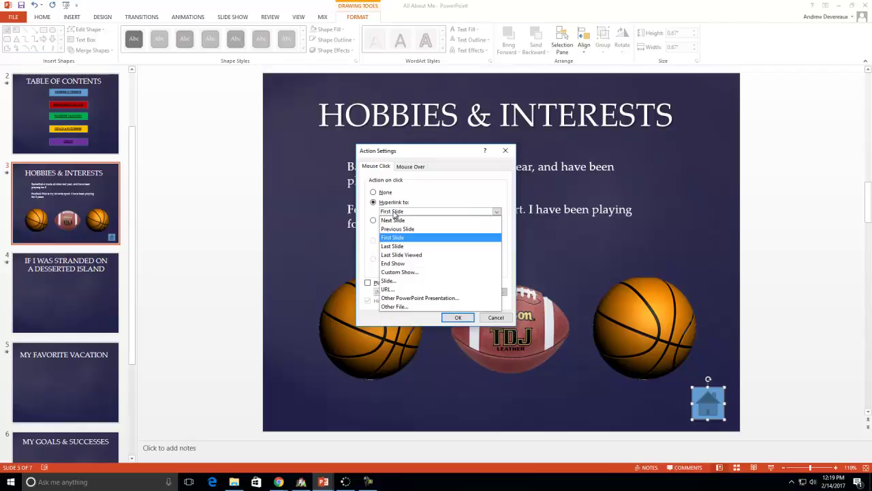
{"action": "left_click", "coordinate": [392, 282]}
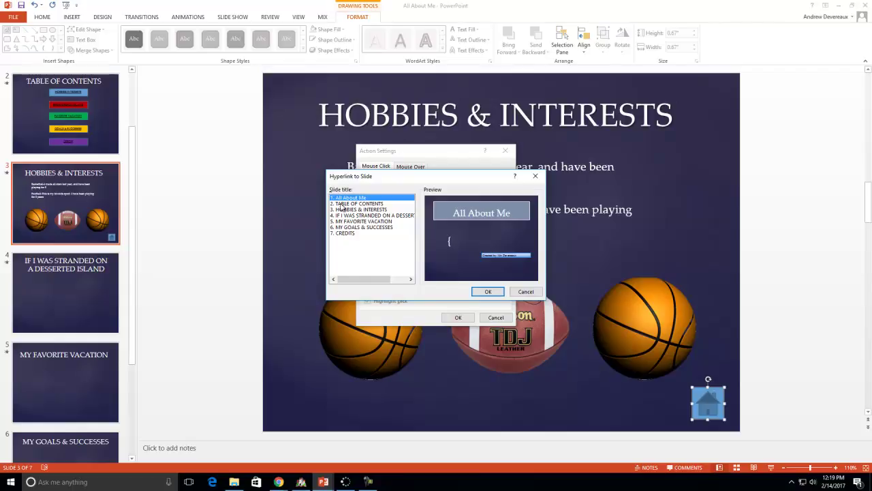
{"action": "left_click", "coordinate": [343, 205]}
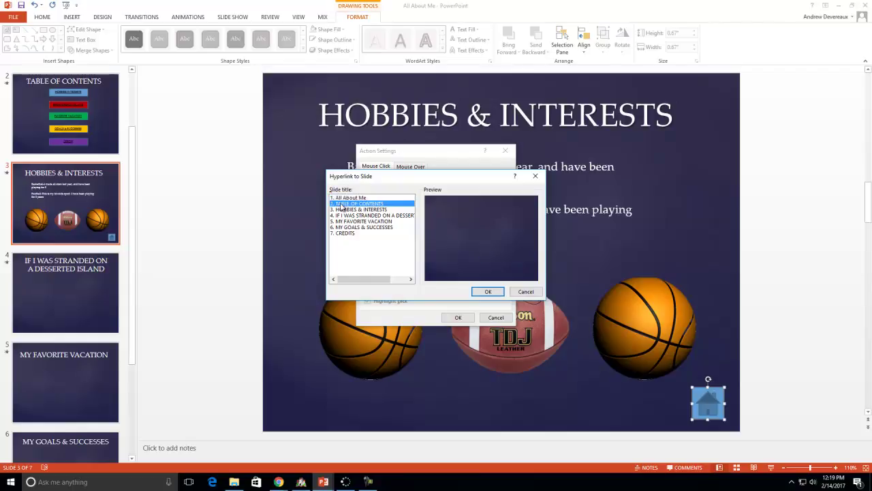
{"action": "left_click", "coordinate": [488, 291]}
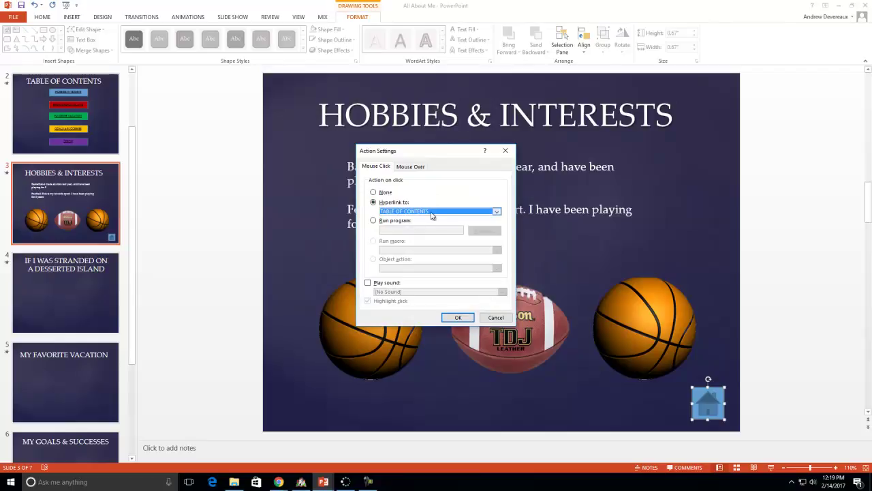
{"action": "left_click", "coordinate": [455, 318]}
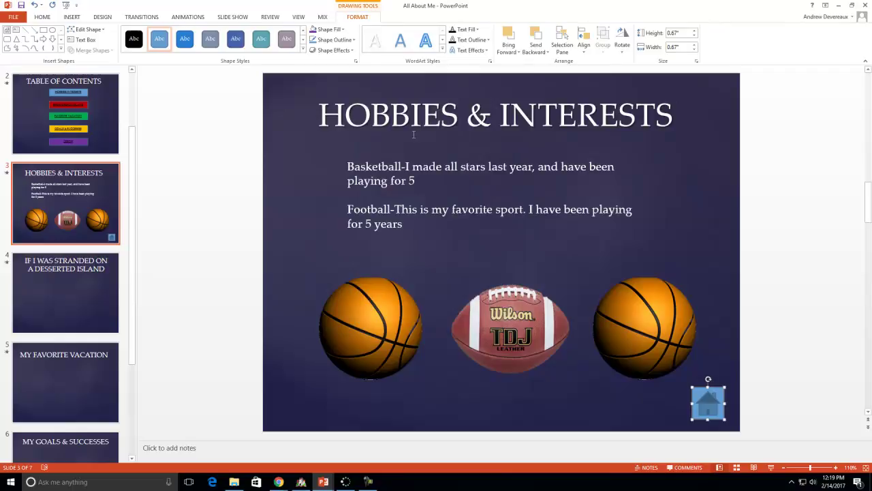
- Test the slide show from the beginning, following the HOBBIES/INTERESTS link and returning to the table of contents with the home button
{"action": "left_click", "coordinate": [232, 17]}
{"action": "left_click", "coordinate": [19, 32]}
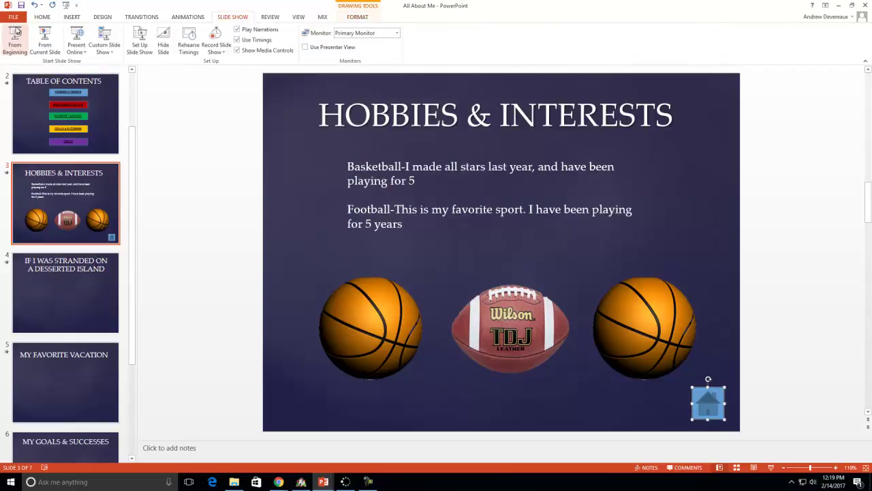
{"action": "left_click", "coordinate": [139, 111]}
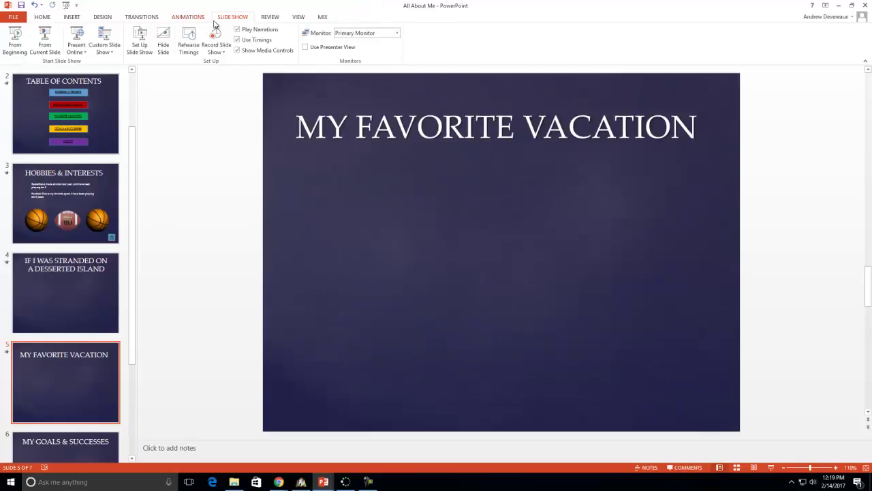
{"action": "left_click", "coordinate": [17, 36]}
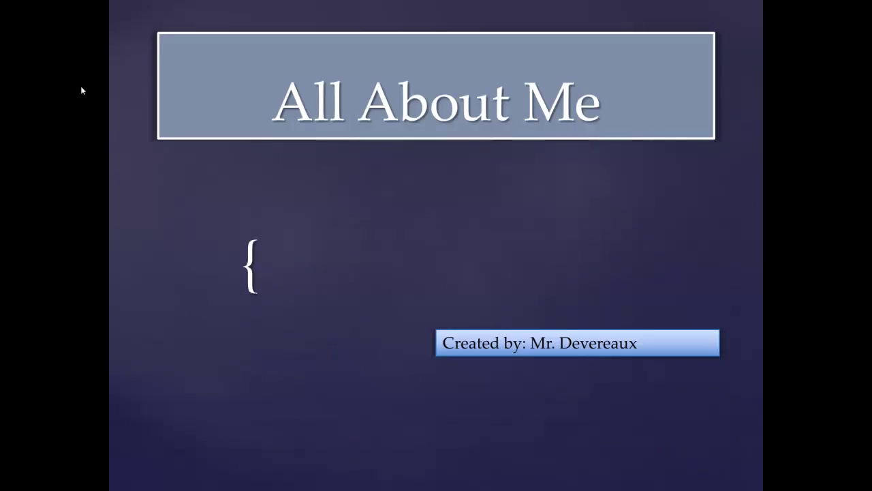
{"action": "left_click", "coordinate": [451, 195]}
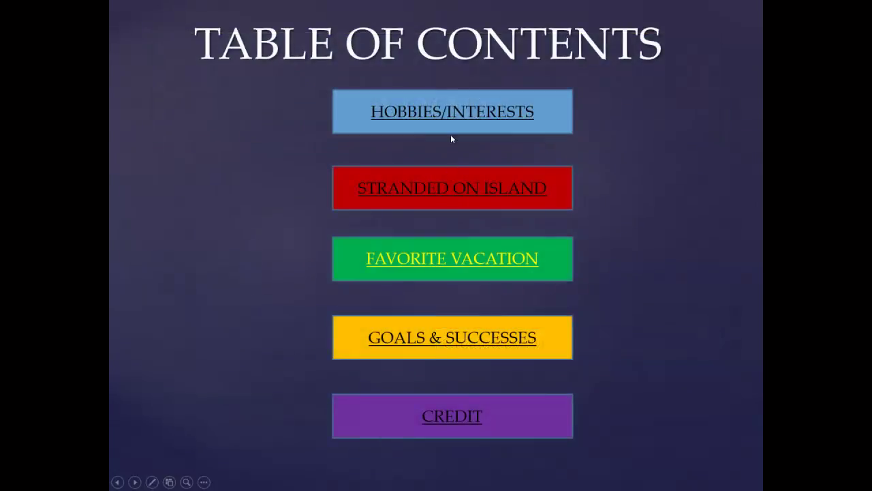
{"action": "left_click", "coordinate": [451, 113]}
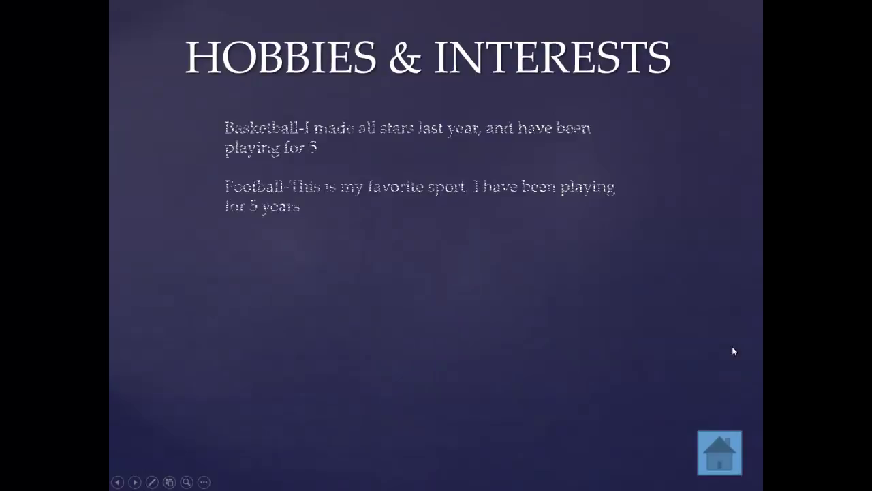
{"action": "left_click", "coordinate": [726, 450]}
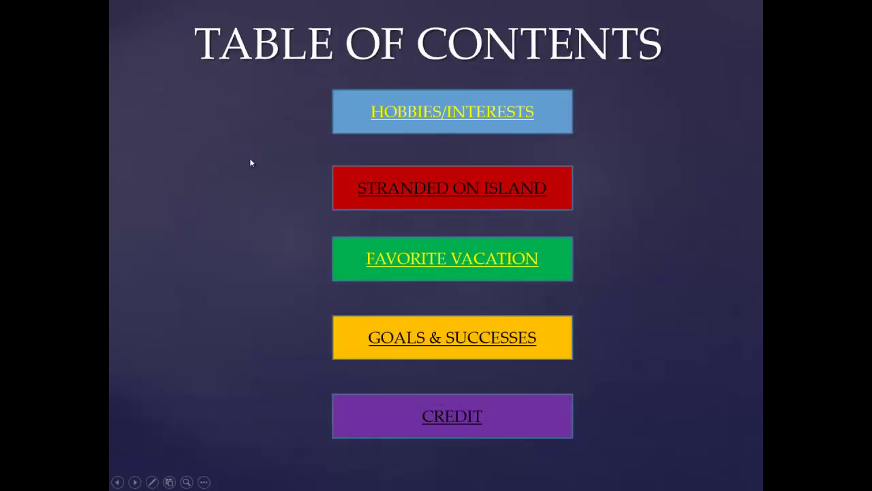
{"action": "key", "text": "Escape"}
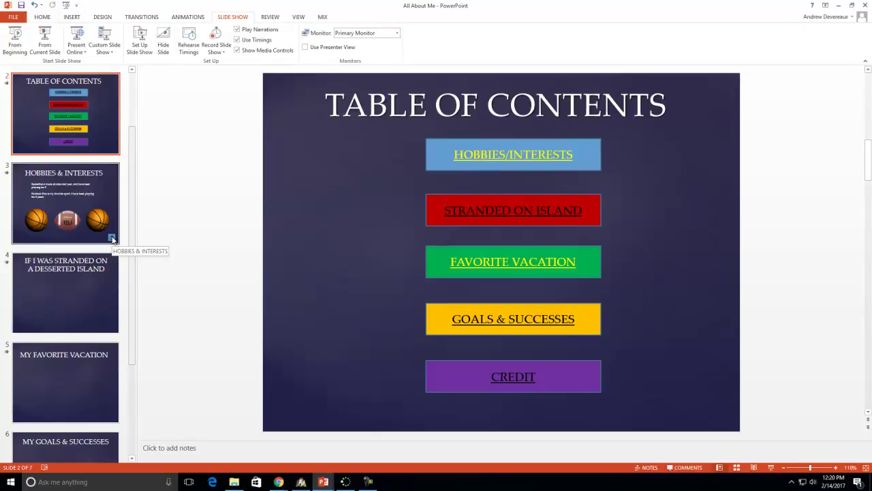
- Copy the home button from the "HOBBIES & INTERESTS" slide and paste it onto slide 4, the stranded island slide
{"action": "left_click", "coordinate": [113, 239]}
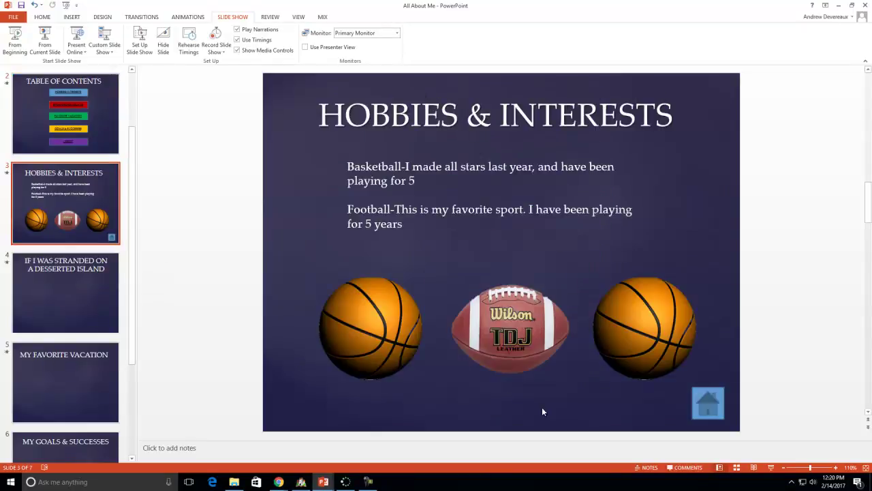
{"action": "left_click", "coordinate": [706, 403]}
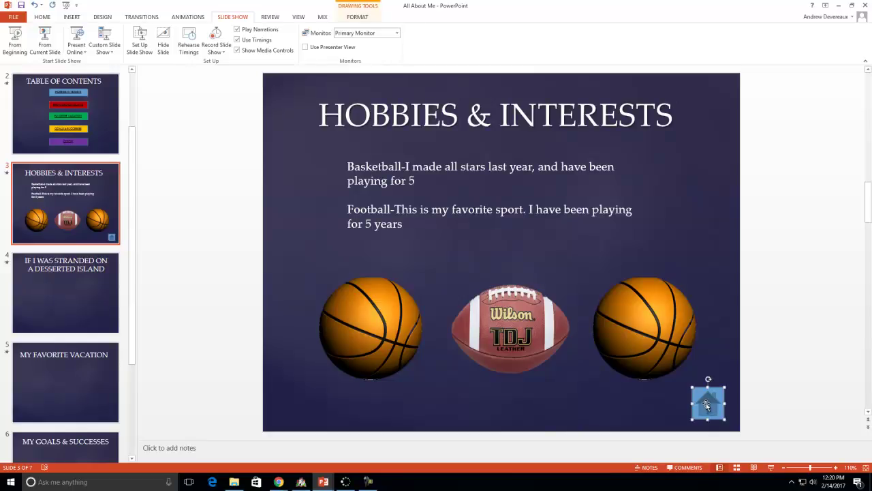
{"action": "right_click", "coordinate": [707, 405]}
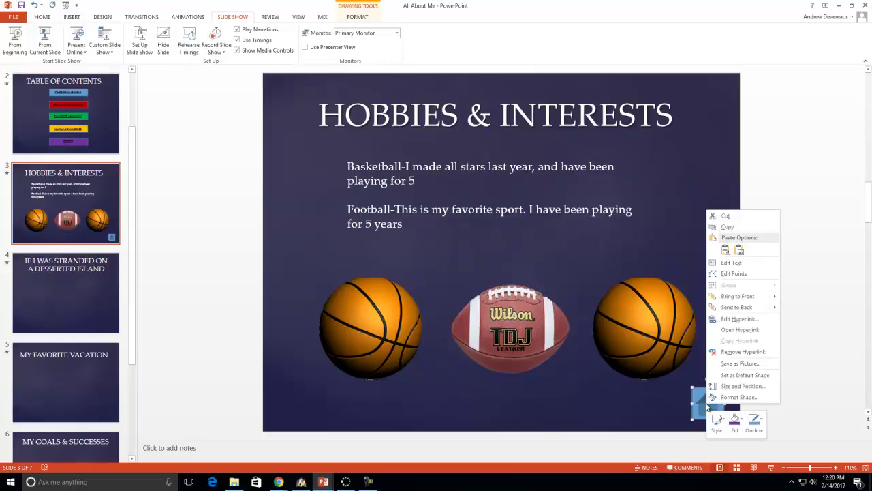
{"action": "left_click", "coordinate": [735, 228]}
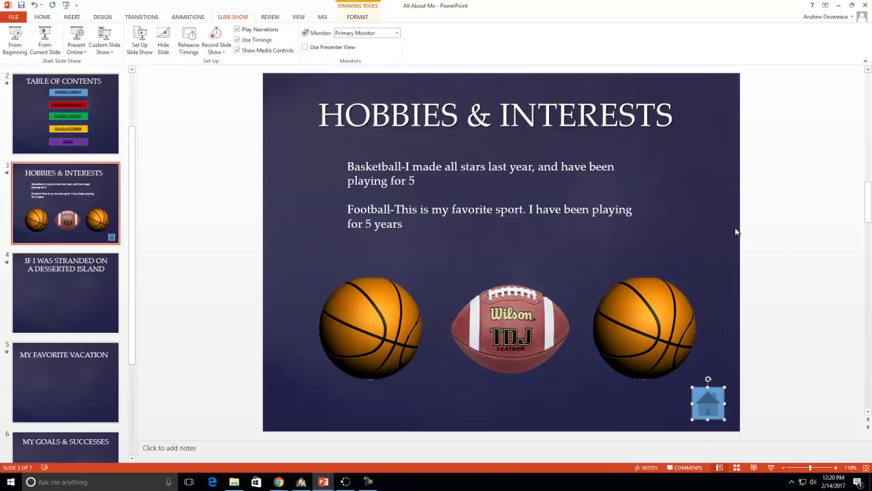
{"action": "left_click", "coordinate": [95, 296]}
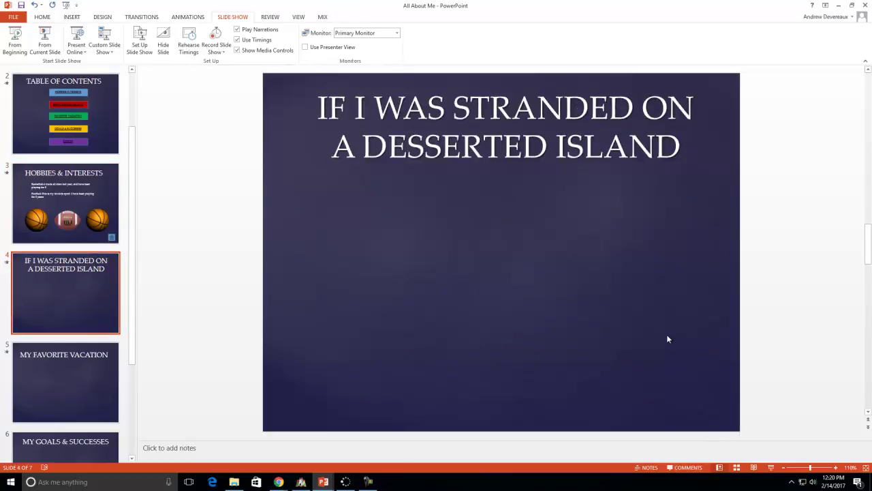
{"action": "right_click", "coordinate": [668, 338]}
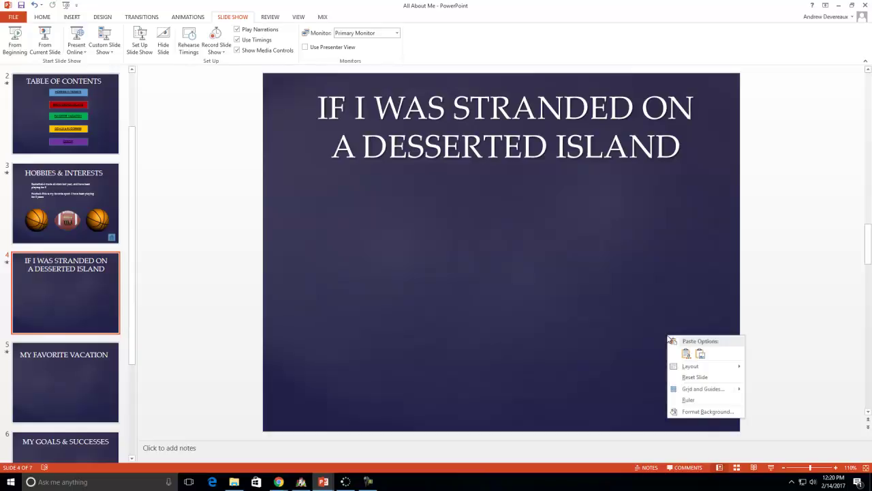
{"action": "right_click", "coordinate": [678, 216]}
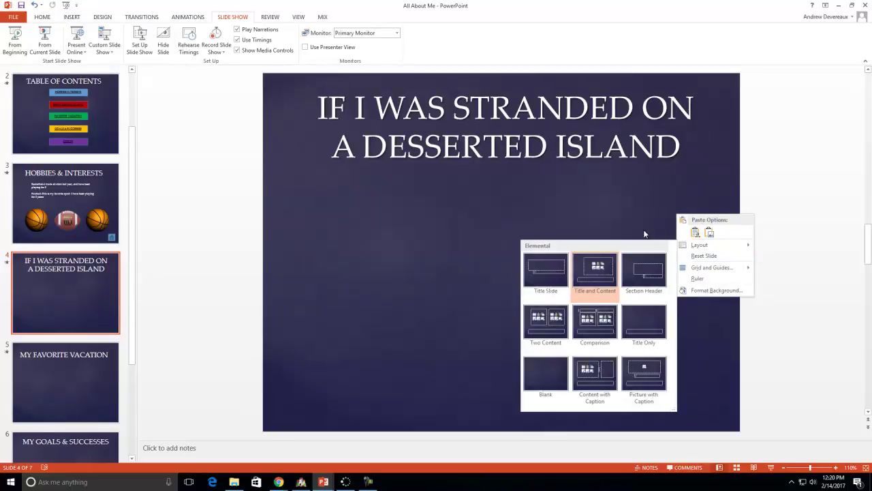
{"action": "left_click", "coordinate": [695, 232]}
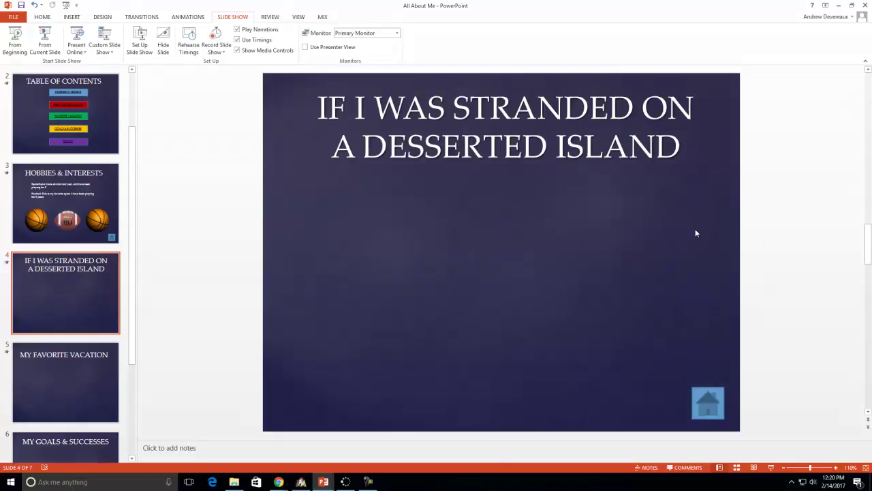
- Paste the copied home button onto slide 5 "MY FAVORITE VACATION", slide 6 "MY GOALS & SUCCESSES" and slide 7 "CREDITS"
{"action": "left_click", "coordinate": [101, 368]}
{"action": "right_click", "coordinate": [469, 257]}
{"action": "left_click", "coordinate": [487, 277]}
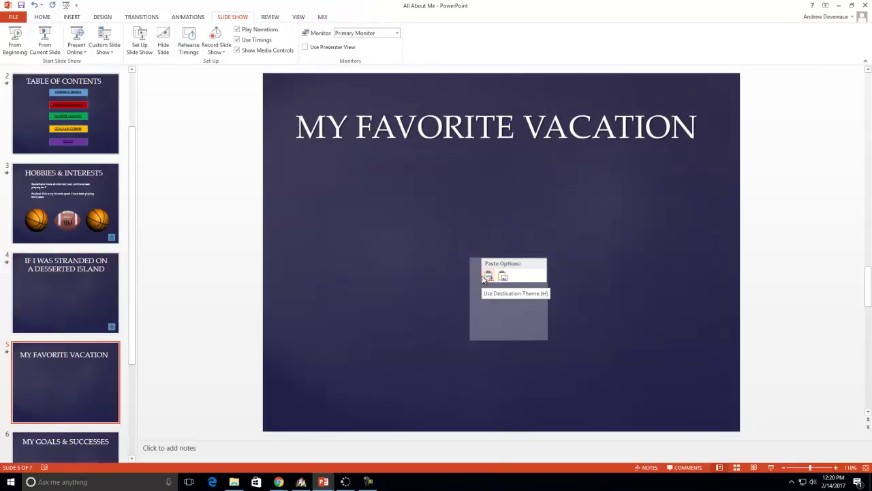
{"action": "scroll", "coordinate": [111, 372], "scroll_direction": "down", "scroll_amount": 3}
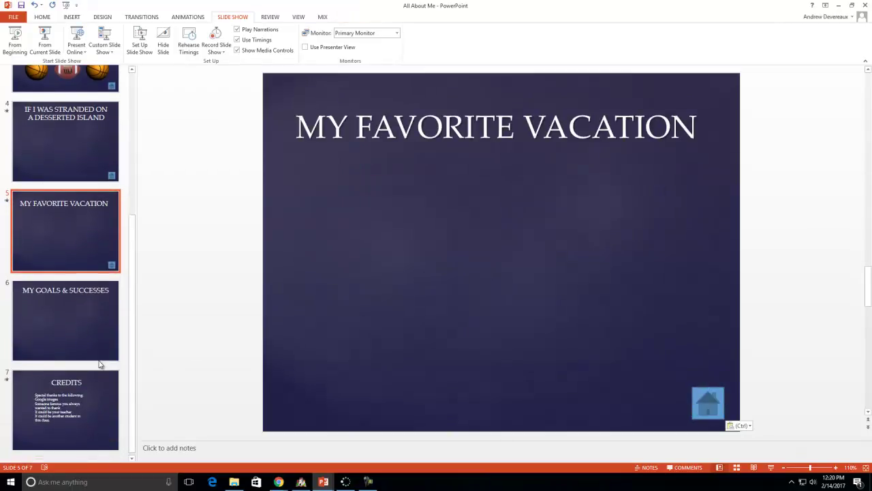
{"action": "left_click", "coordinate": [95, 332]}
{"action": "right_click", "coordinate": [473, 260]}
{"action": "left_click", "coordinate": [488, 278]}
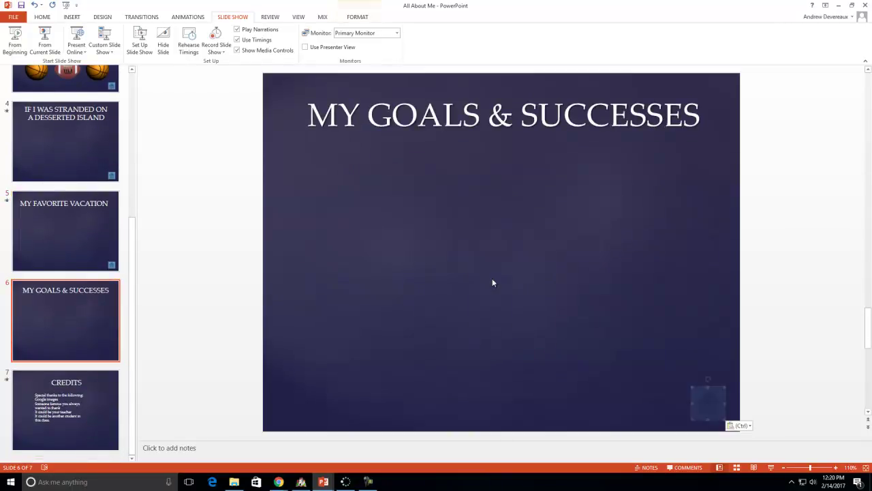
{"action": "left_click", "coordinate": [92, 392]}
{"action": "right_click", "coordinate": [395, 346]}
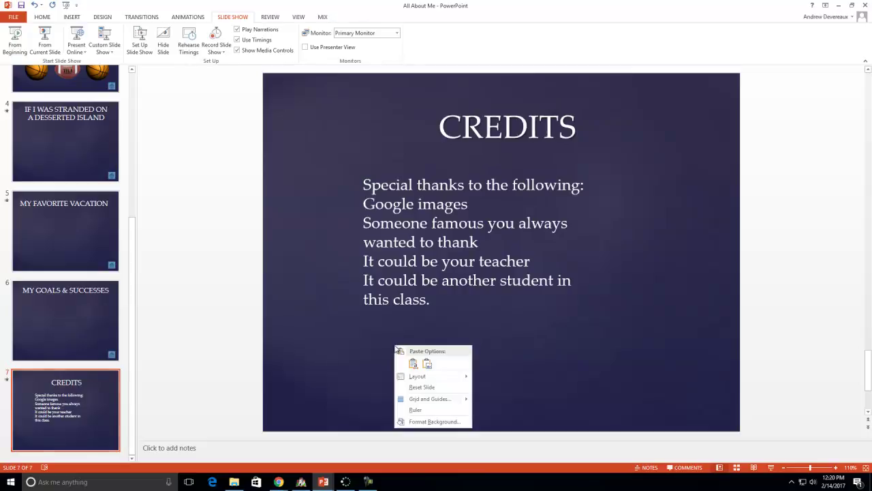
{"action": "left_click", "coordinate": [412, 364]}
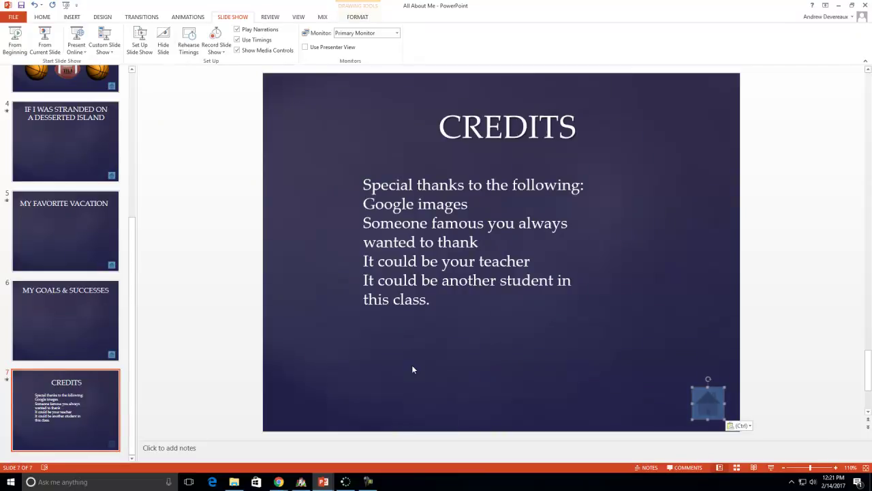
- Run the slide show from the beginning and advance to the table of contents to test its links and the home buttons
{"action": "left_click", "coordinate": [14, 38]}
{"action": "left_click", "coordinate": [398, 183]}
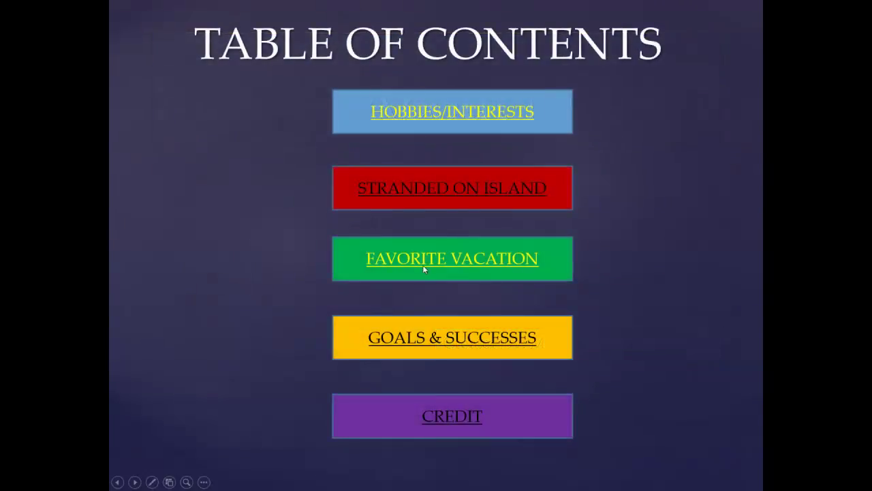